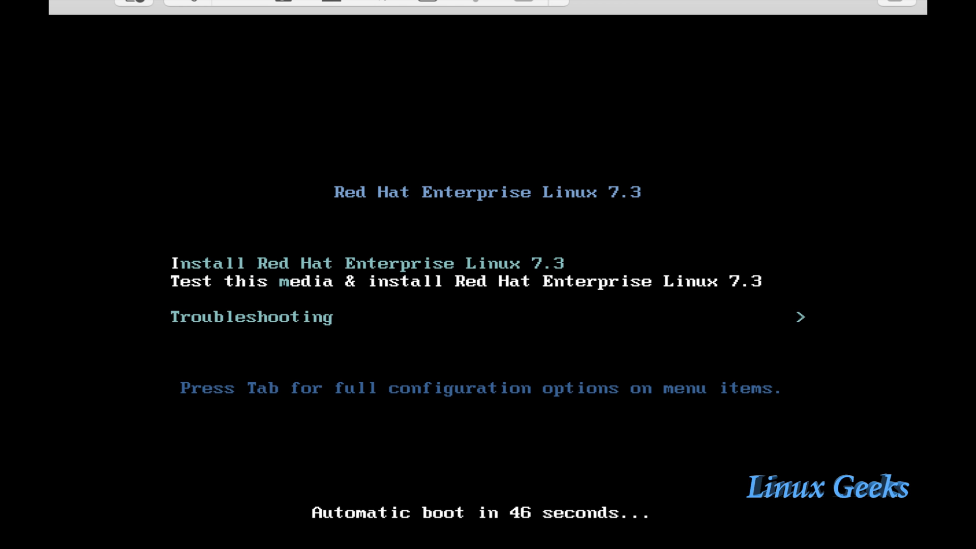
- Boot the 'Install Red Hat Enterprise Linux 7.3' option from the boot menu
key(Up)
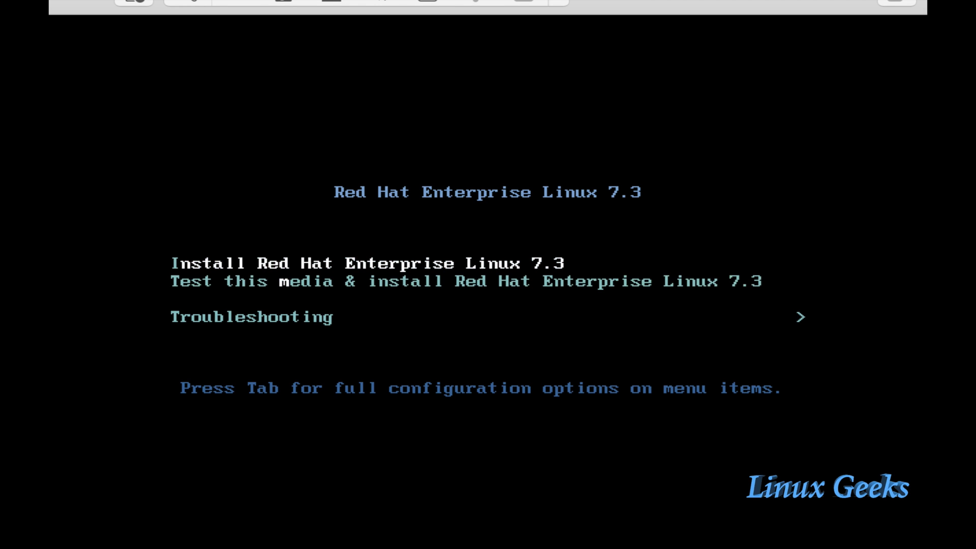
key(Return)
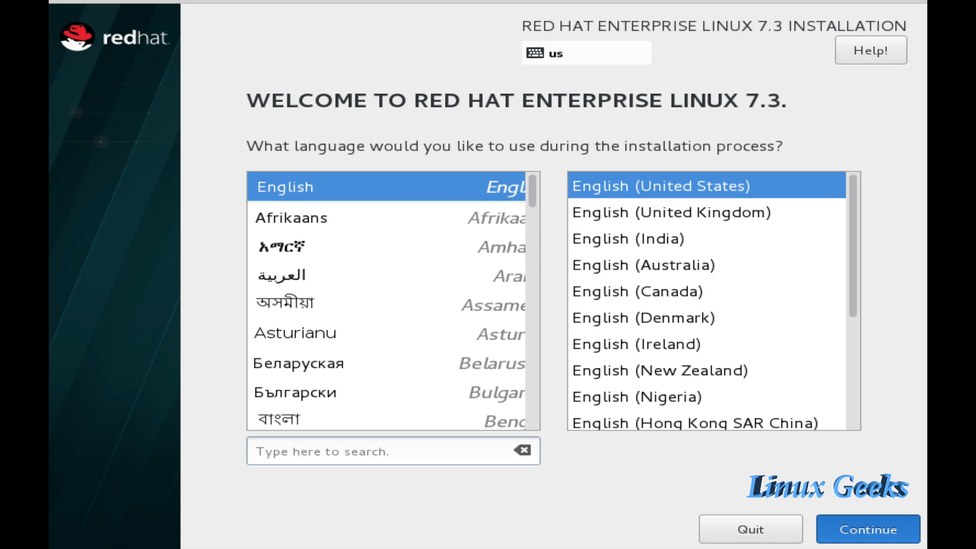
- Keep English (United States) as the installation language and continue
key(Return)
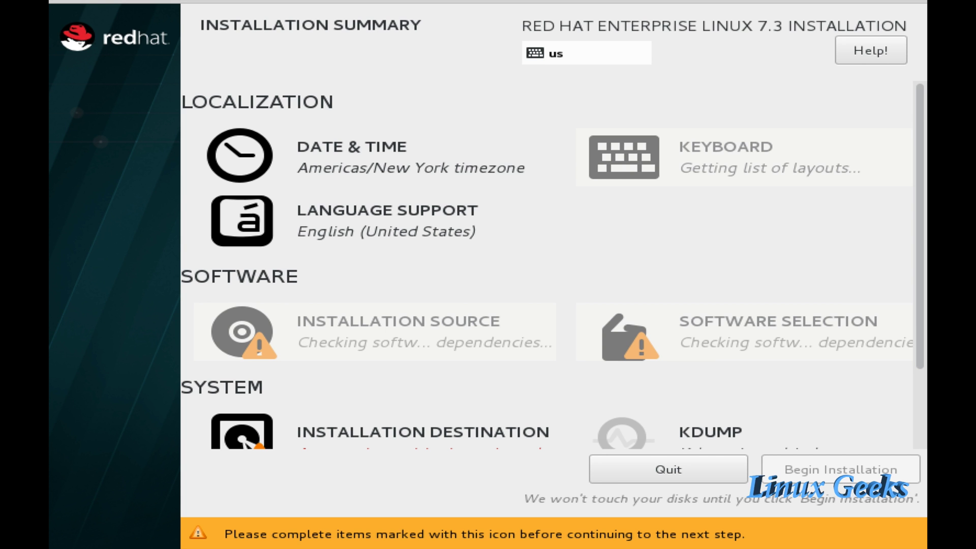
- Set the timezone to Asia/Dubai by picking the Gulf region and Dubai city
click(305, 173)
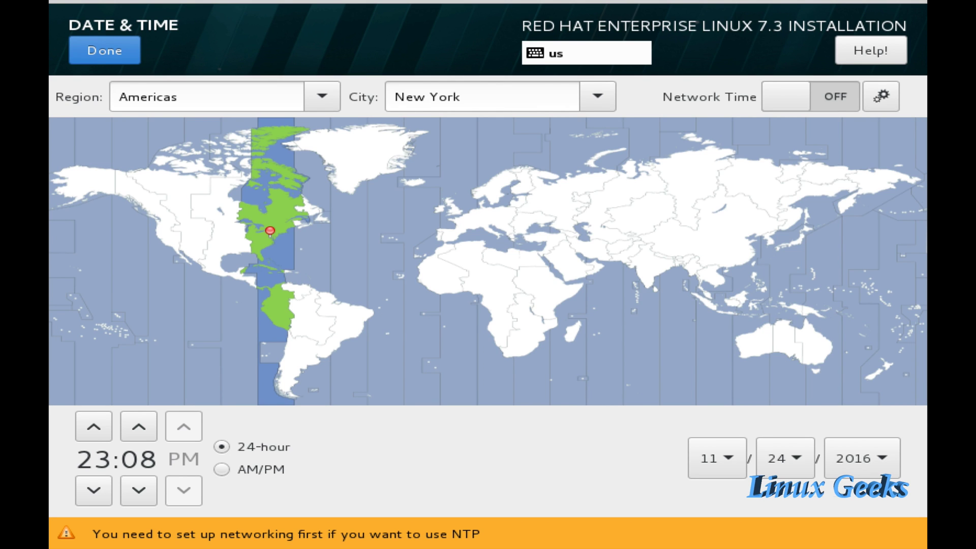
click(603, 259)
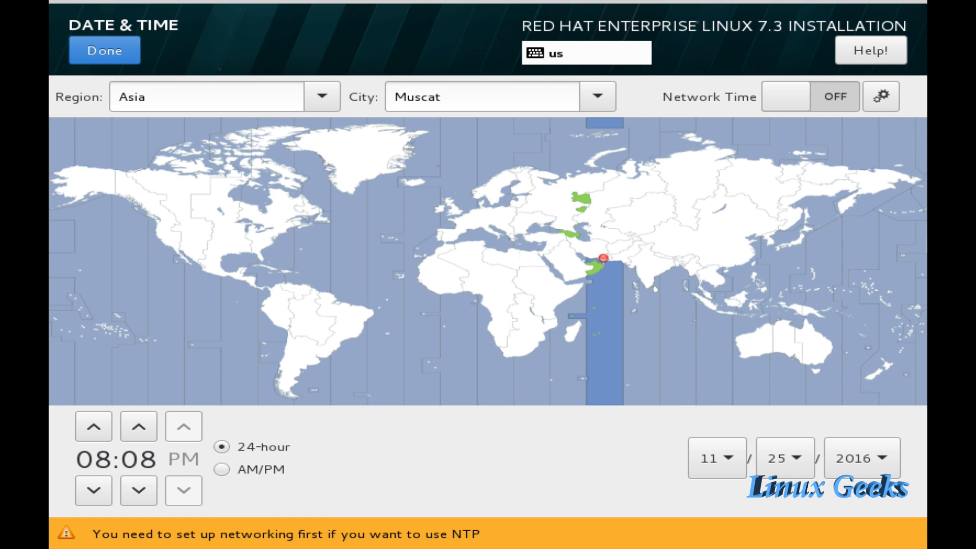
click(593, 254)
key(alt+d)
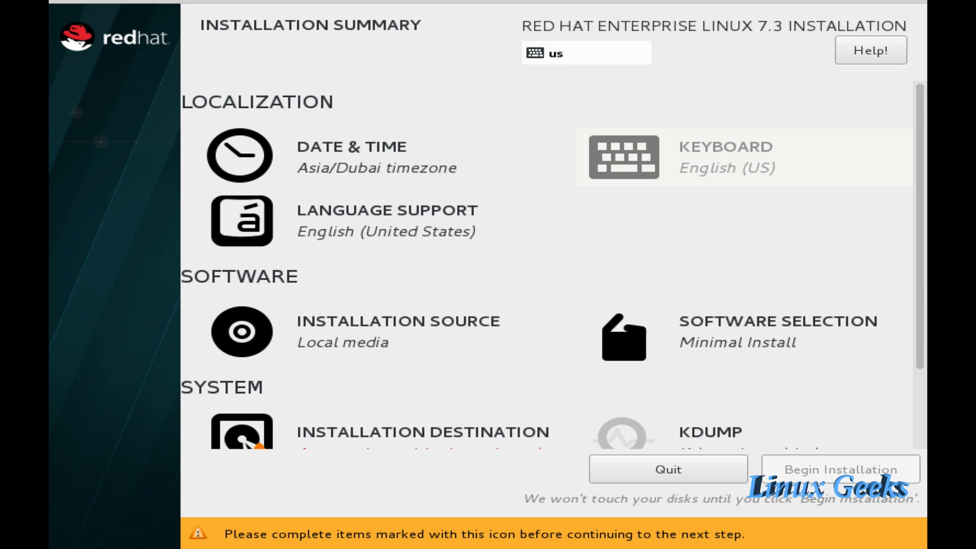
click(737, 333)
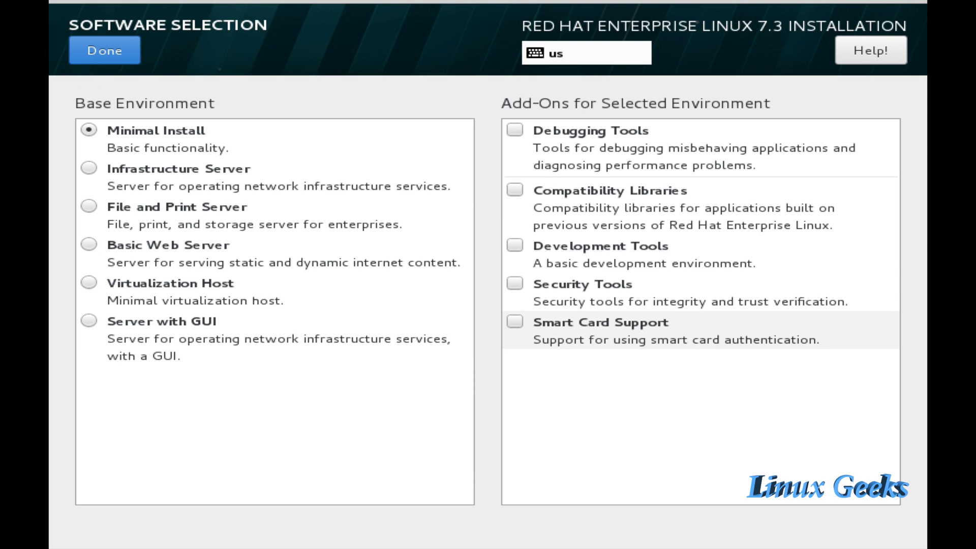
- Compare the base environments, then keep Minimal Install and return to the summary
click(274, 139)
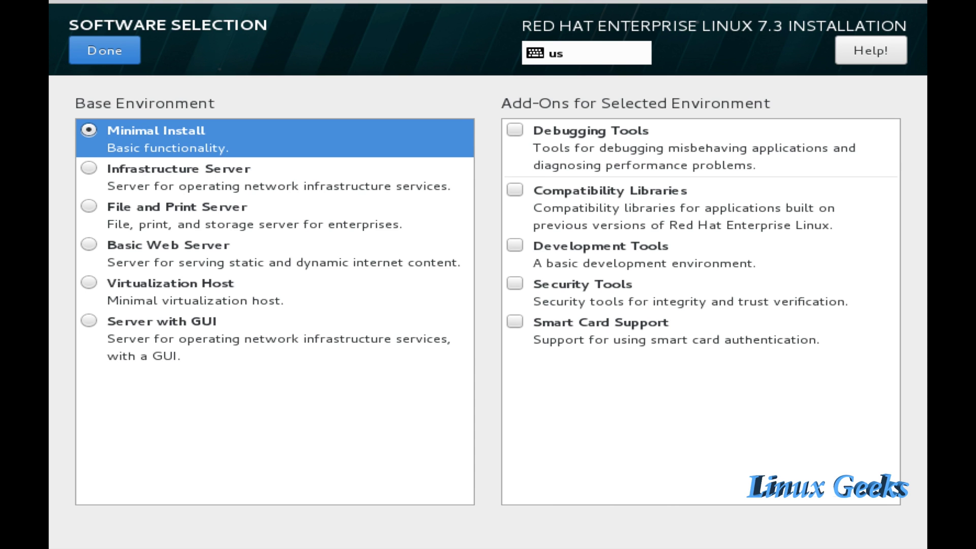
click(274, 176)
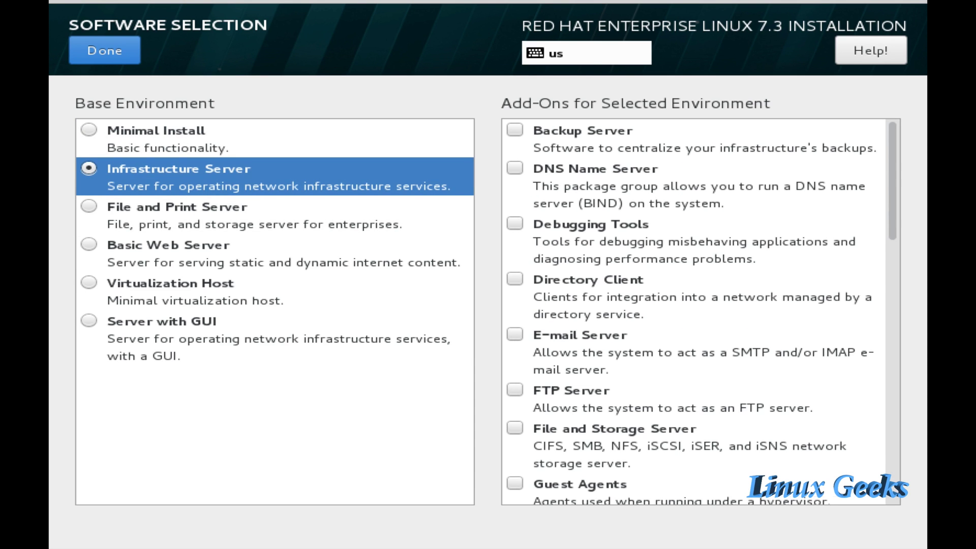
click(274, 215)
click(275, 253)
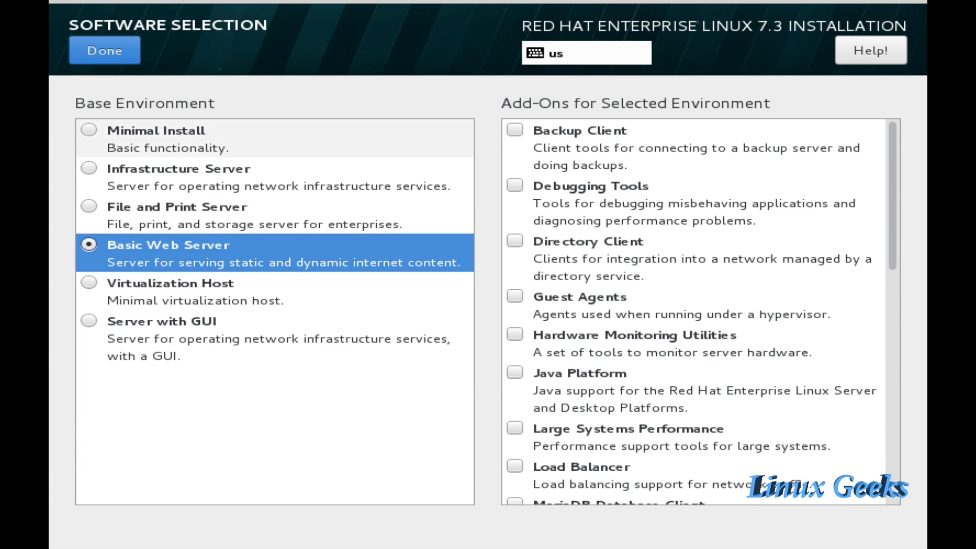
click(275, 139)
click(105, 49)
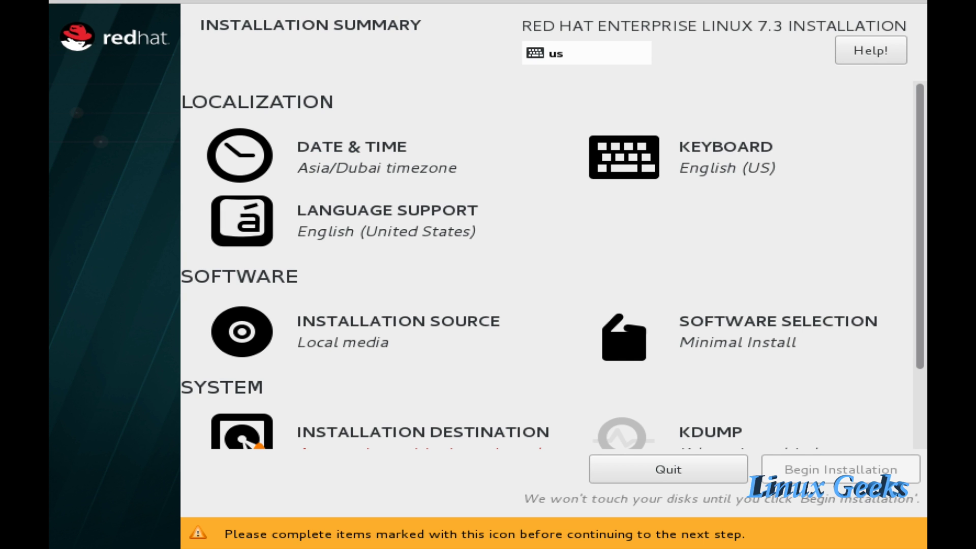
scroll(552, 265, down, 3)
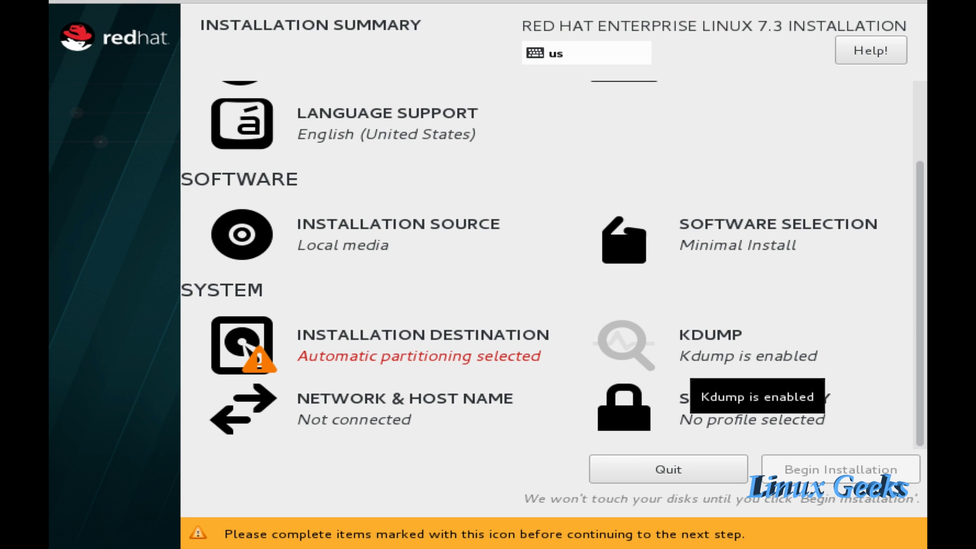
- Choose manual partitioning ('I will configure partitioning') for the 20 GiB sda disk
click(261, 374)
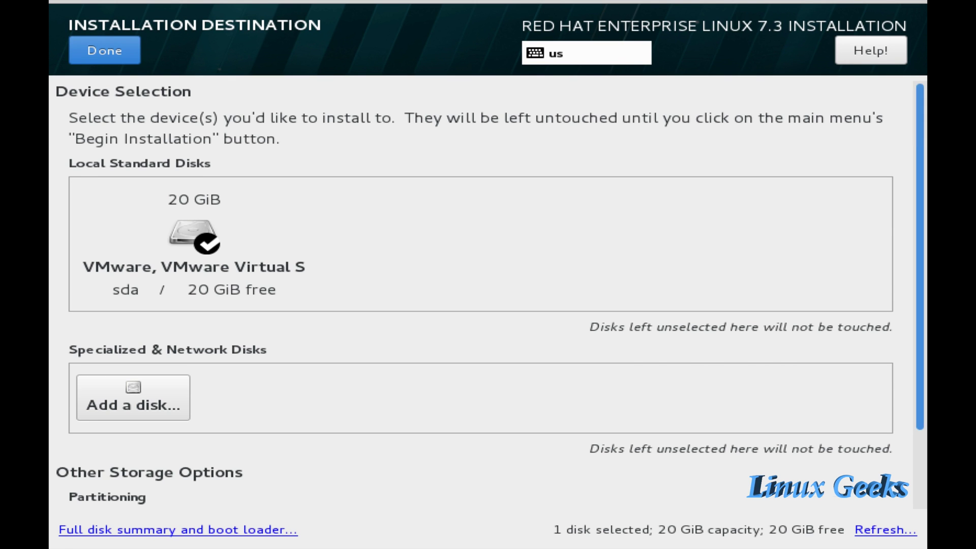
scroll(488, 294, down, 3)
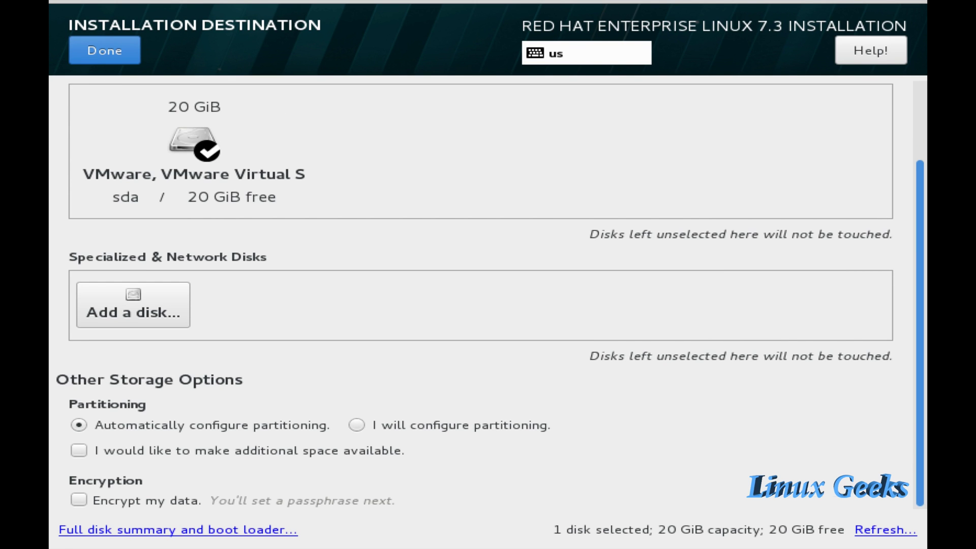
click(356, 425)
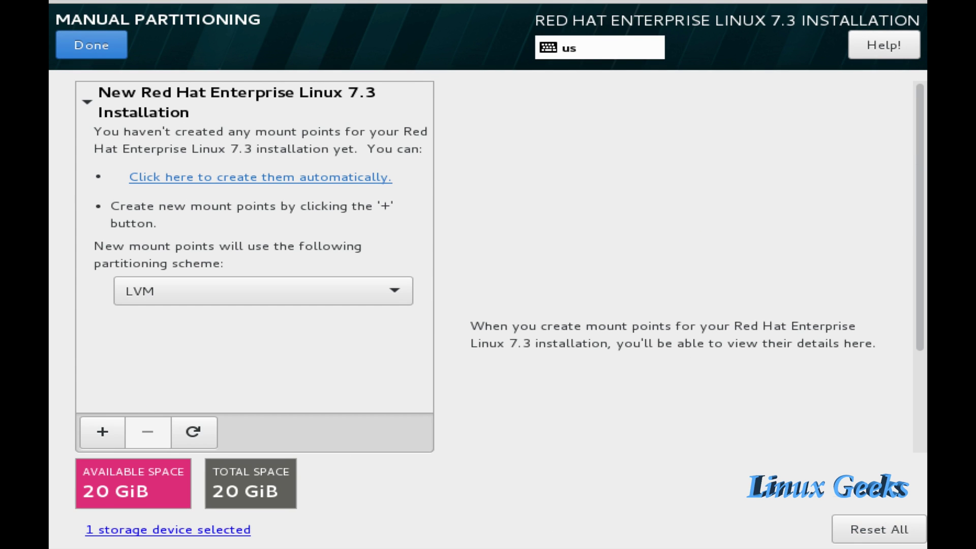
- Add a 500M /boot mount point
click(102, 431)
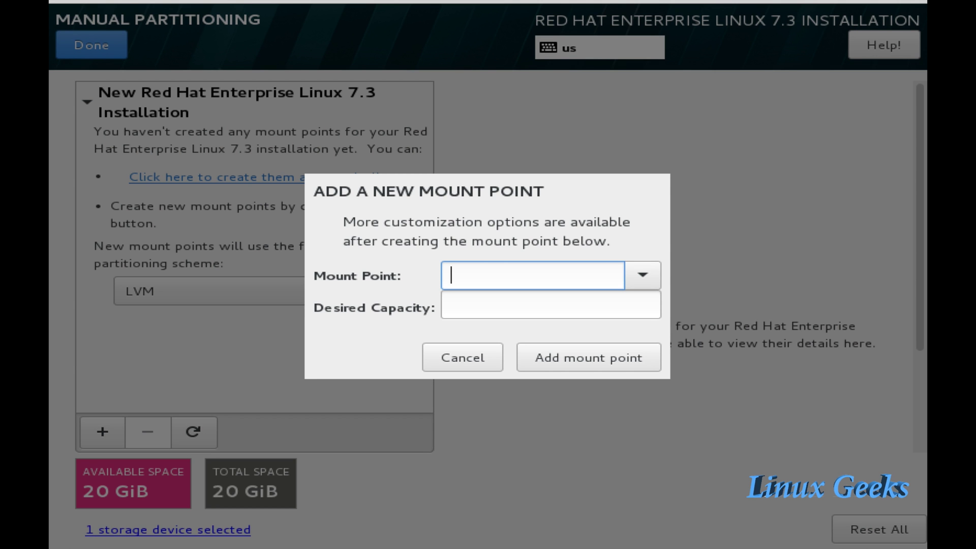
key(alt+Down)
key(Down)
key(Down)
key(Return)
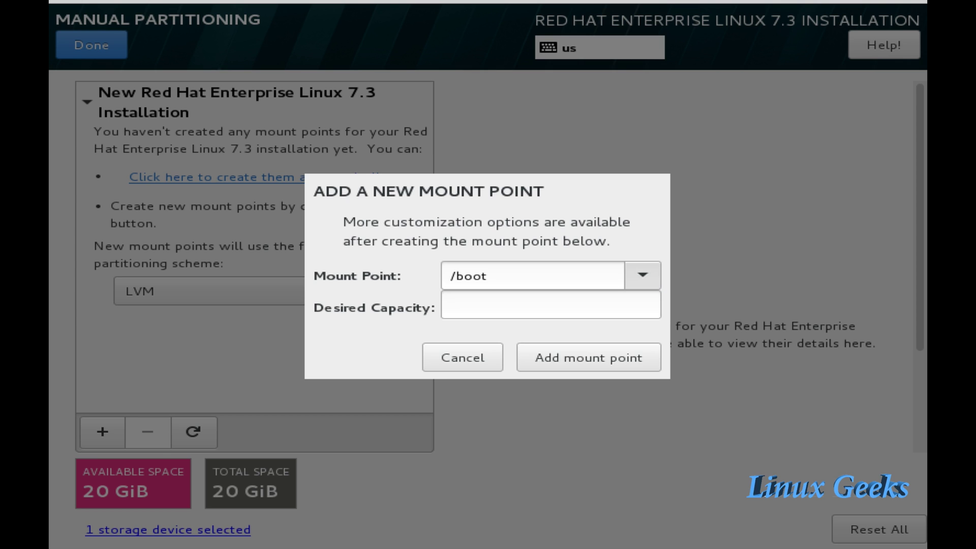
key(Tab)
text(500)
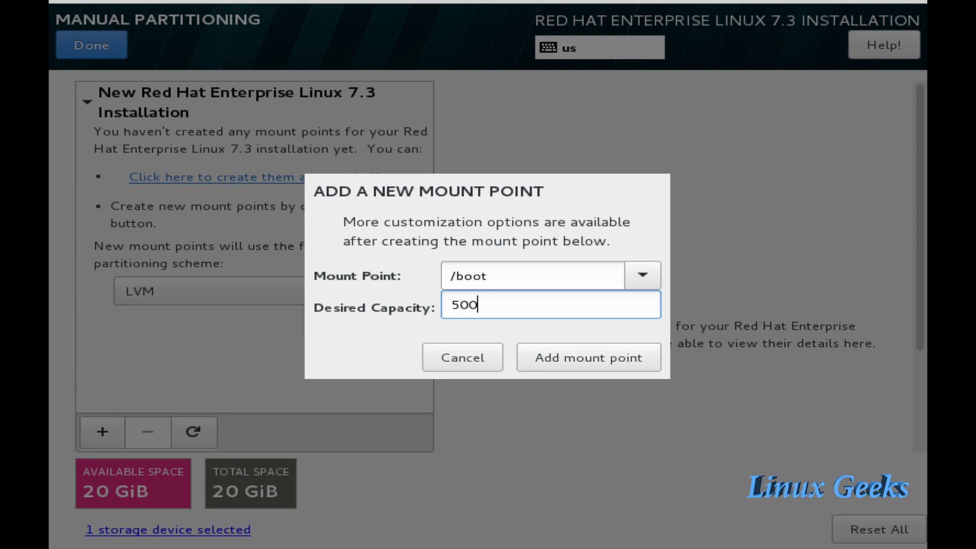
text(M)
key(Tab)
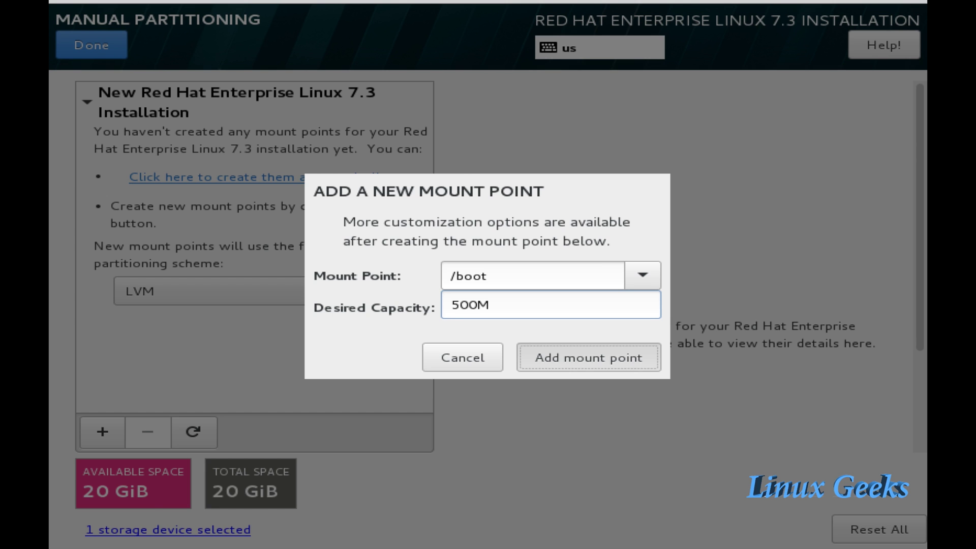
key(Return)
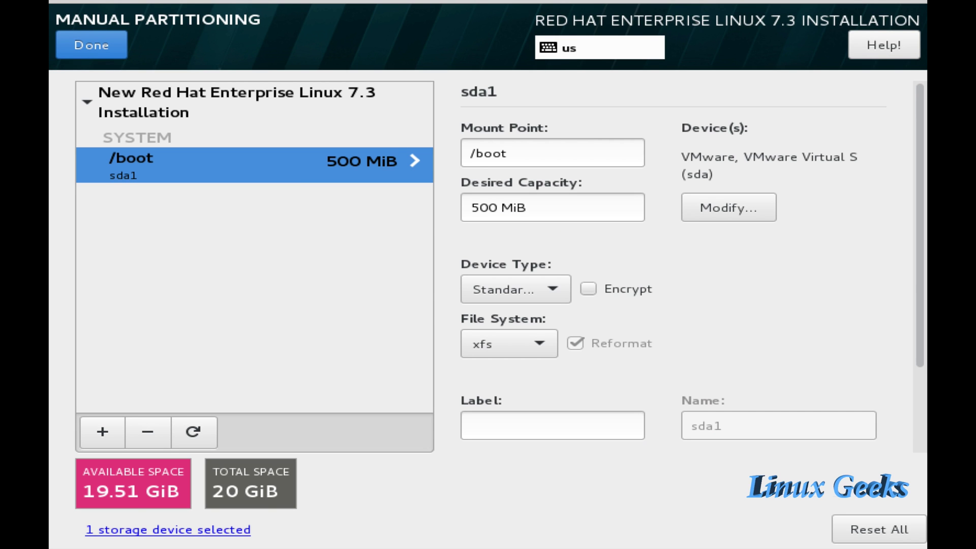
- Add a 1G /home mount point
click(102, 431)
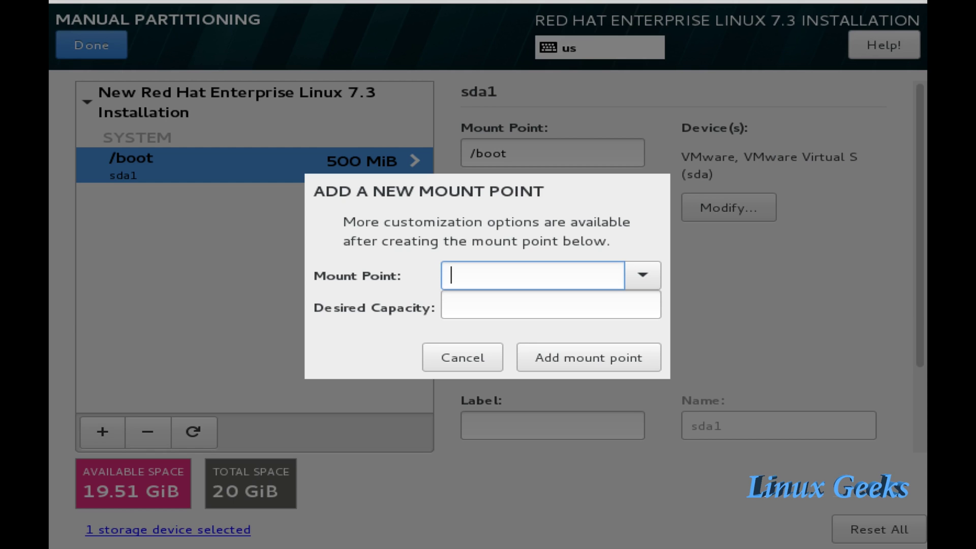
key(alt+Down)
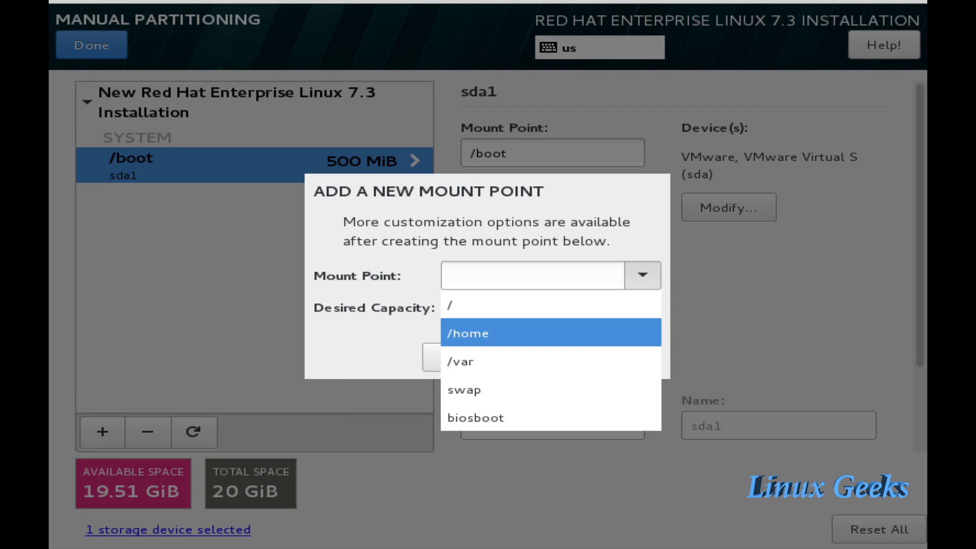
key(Return)
key(Tab)
text(1G)
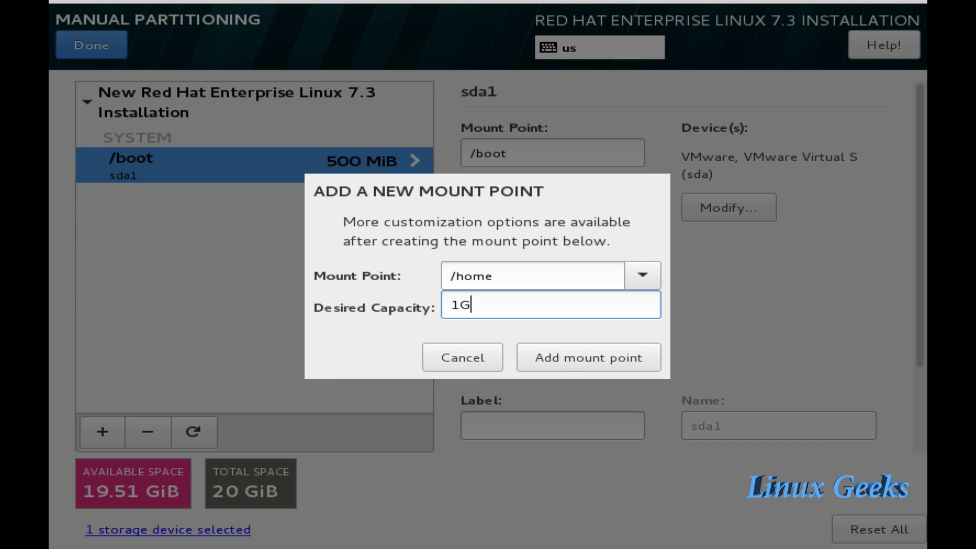
key(Tab)
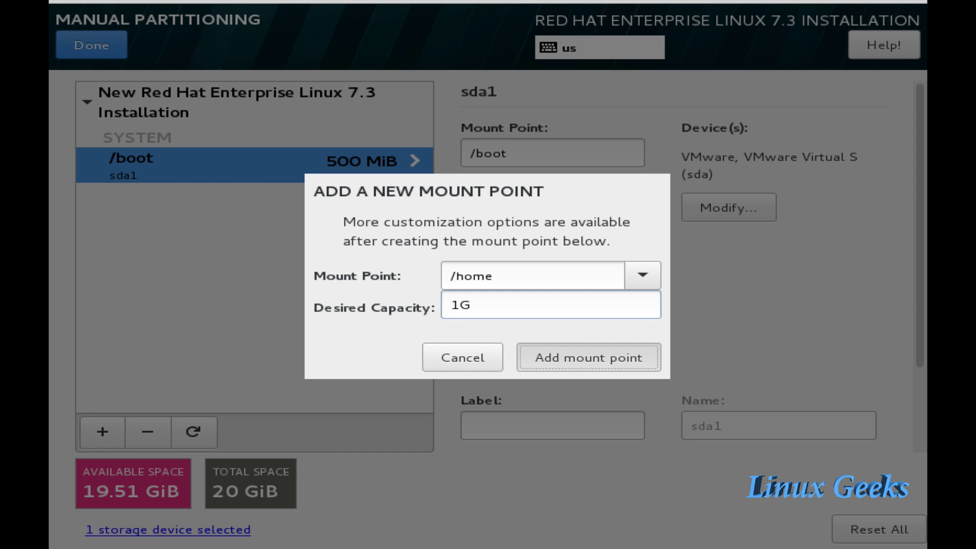
key(Return)
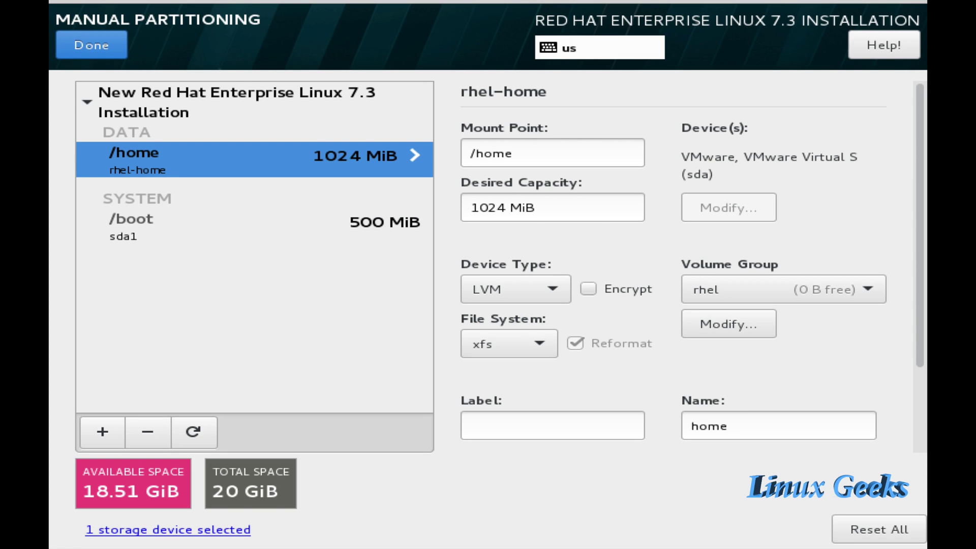
- Add a 512M swap volume
click(102, 432)
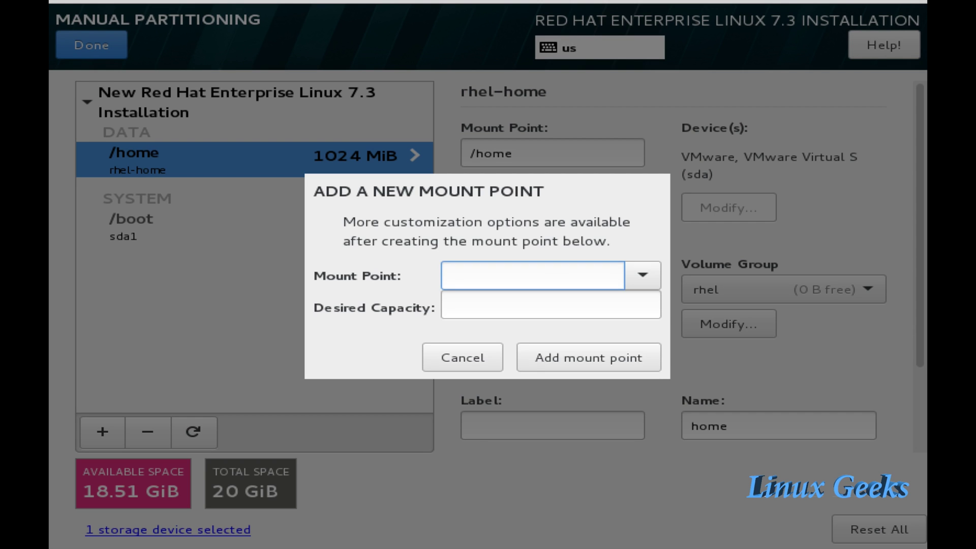
click(643, 275)
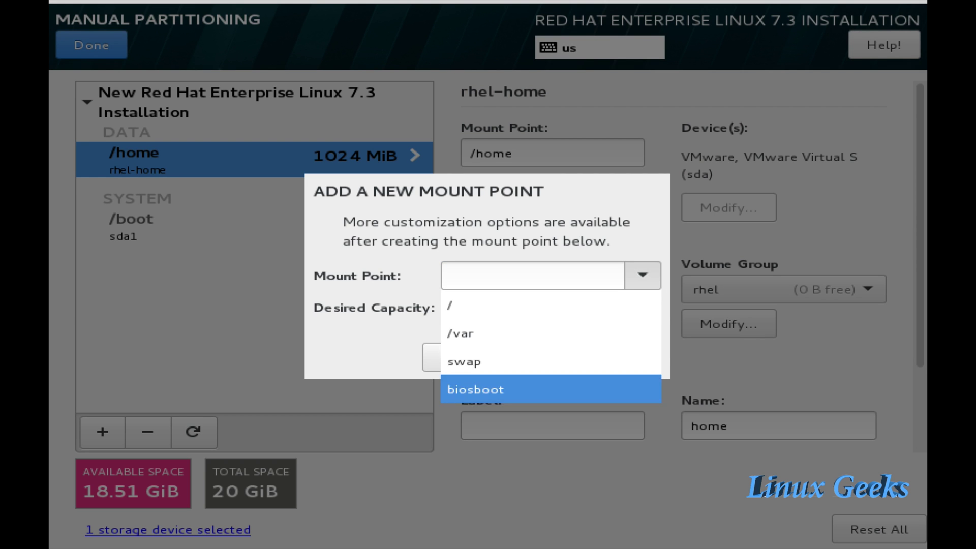
click(464, 362)
click(451, 304)
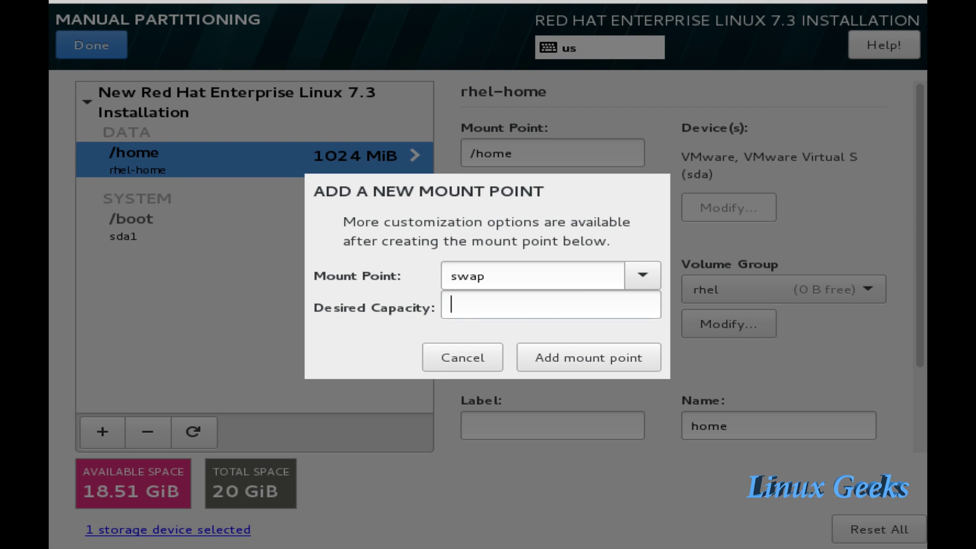
text(512)
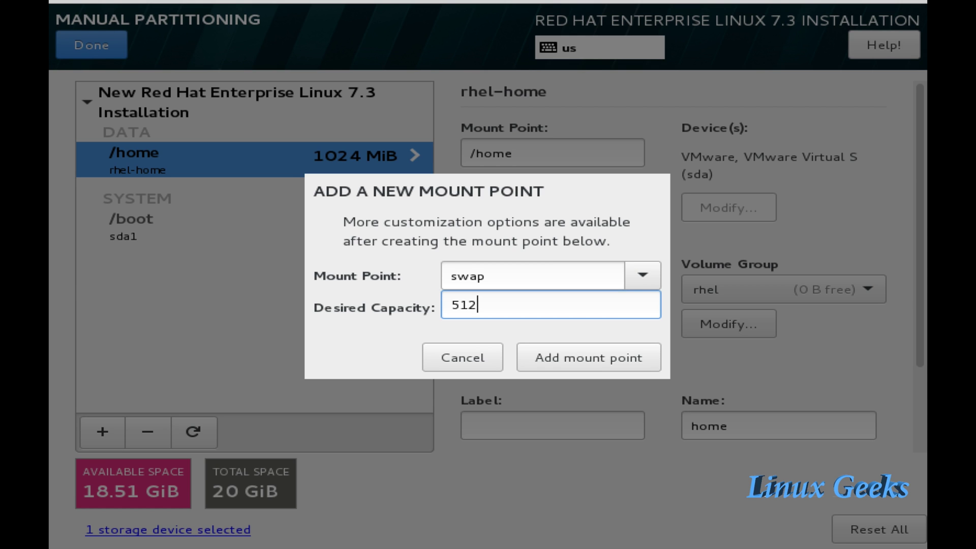
text(M)
key(Tab)
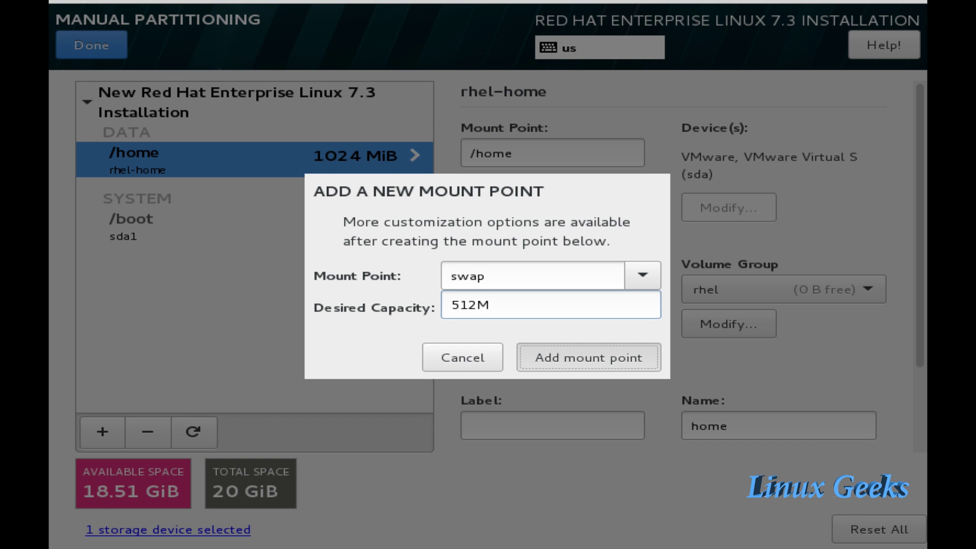
key(Return)
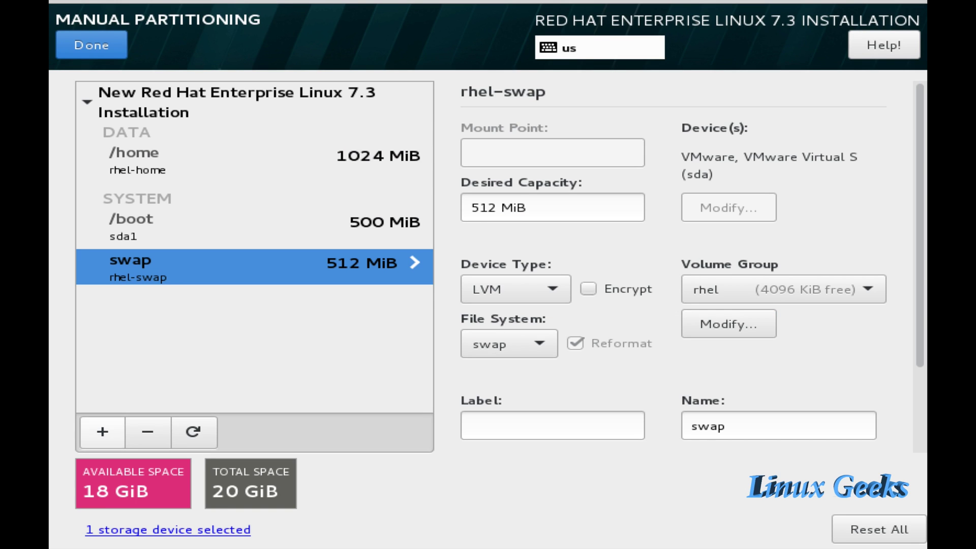
- Add a 10G root (/) volume
key(plus)
key(alt+Down)
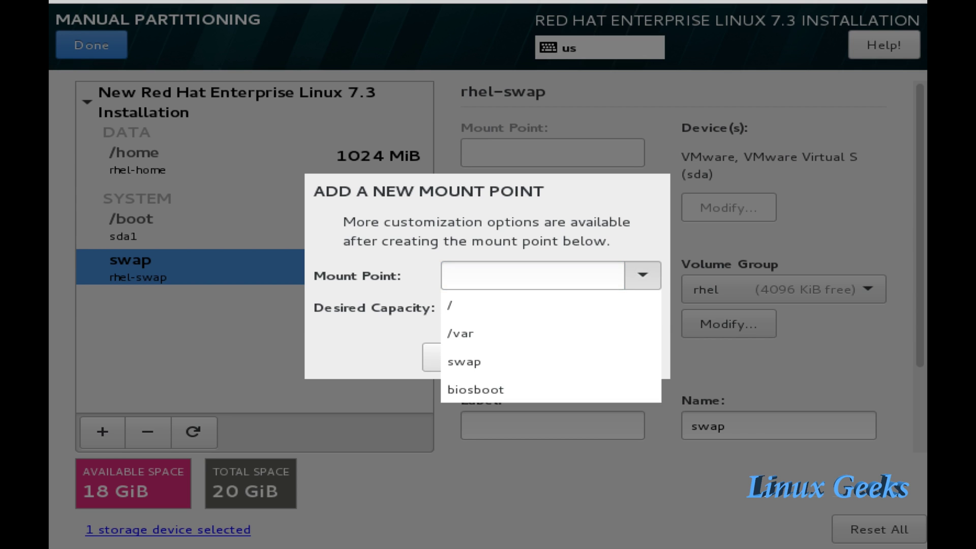
key(Return)
key(Tab)
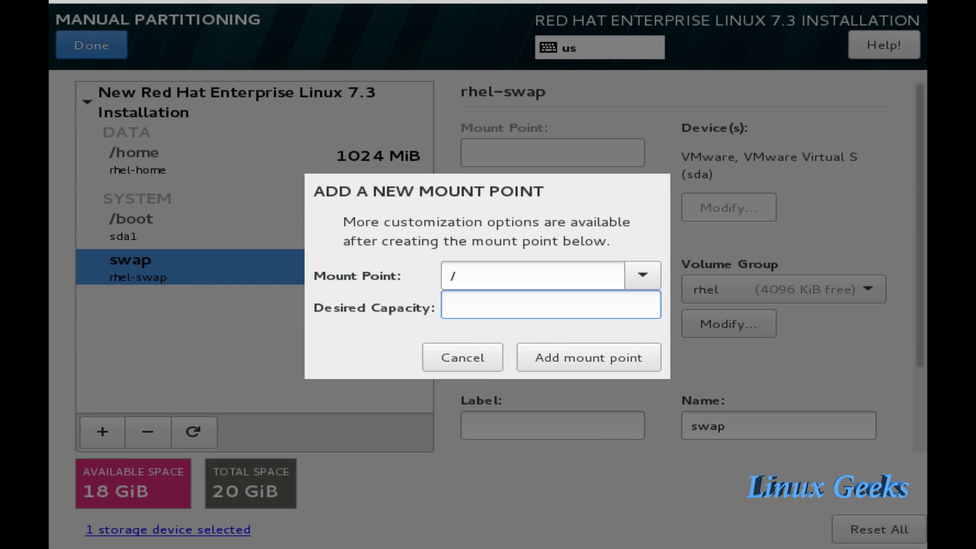
text(10G)
key(Tab)
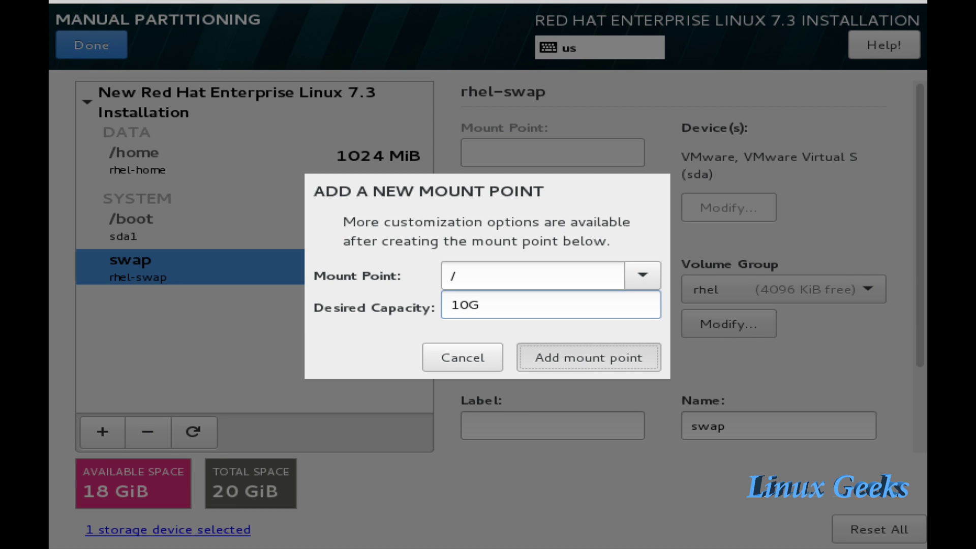
key(Return)
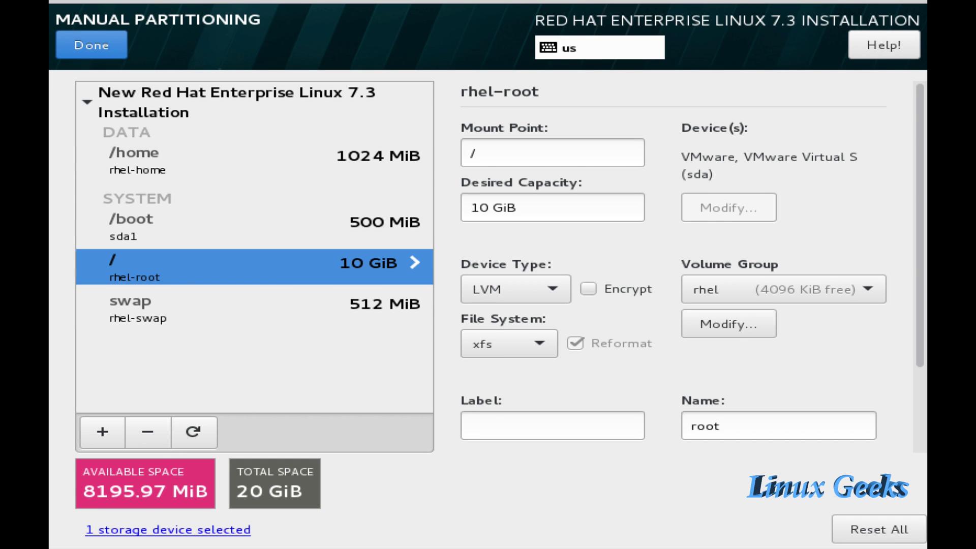
click(254, 307)
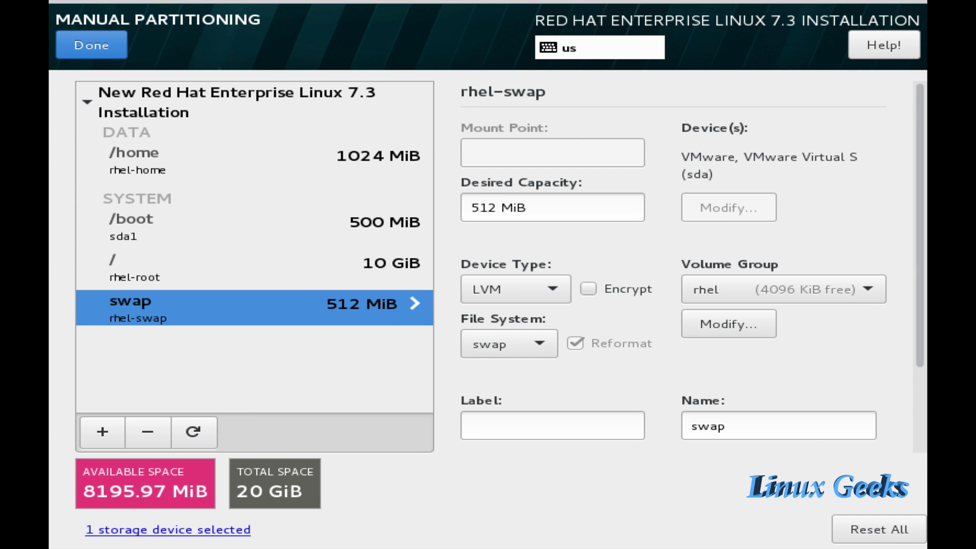
- Review the root, /boot and /home volumes, then accept the partitioning changes
click(254, 266)
click(254, 225)
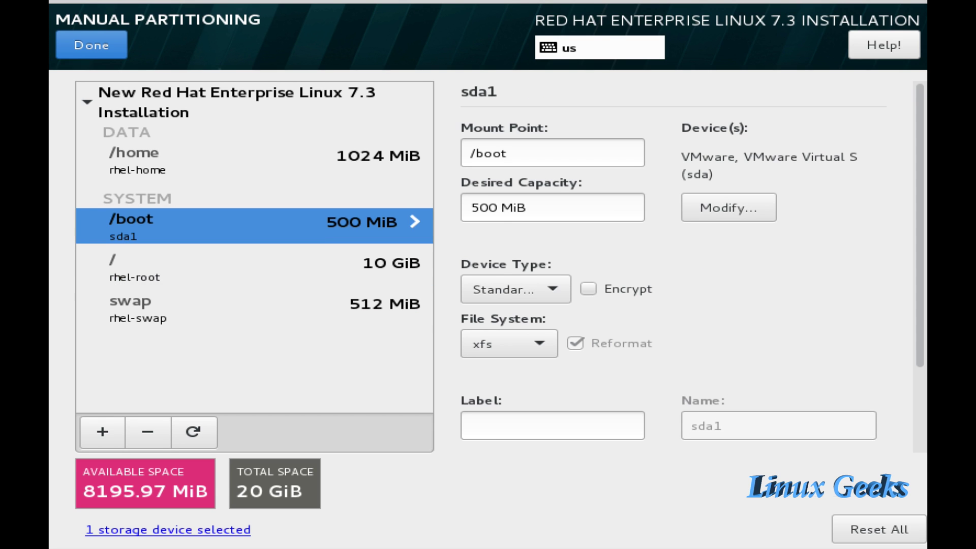
click(254, 159)
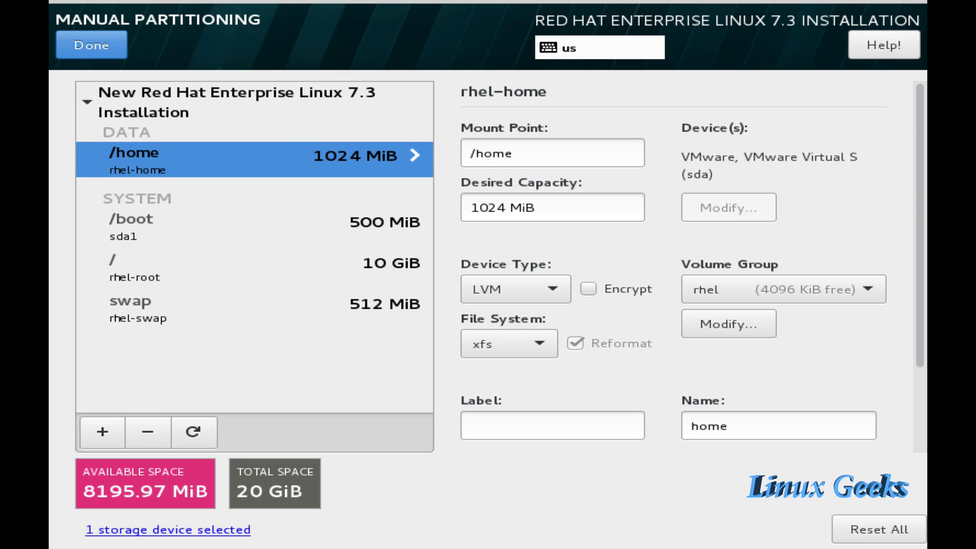
click(91, 44)
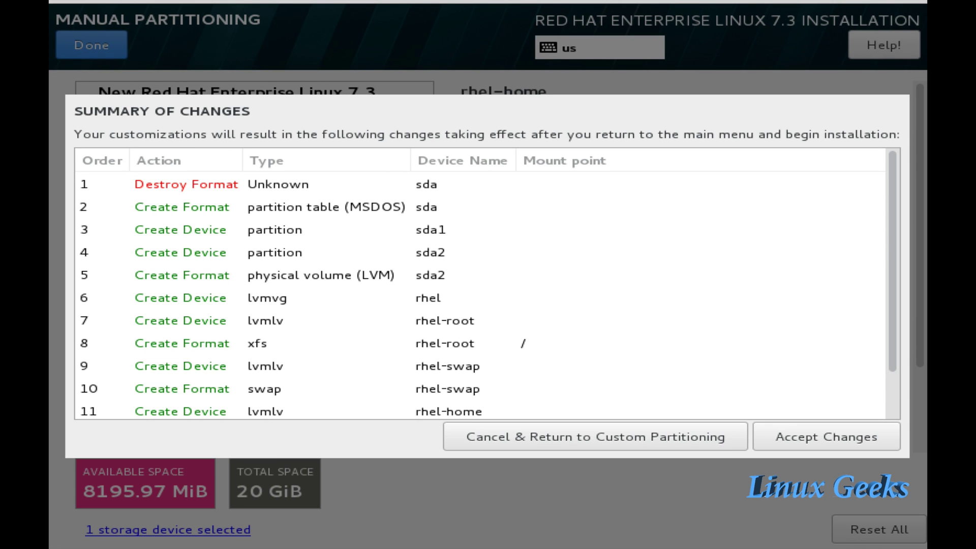
click(826, 436)
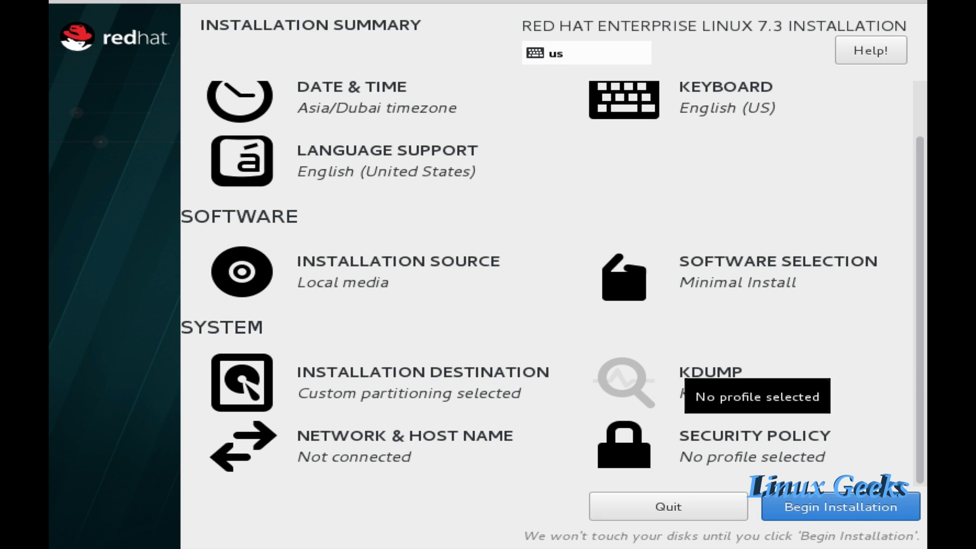
- Turn on Ethernet ens33 and set the host name to rhel7full.linuxgeekvideos.com
click(381, 460)
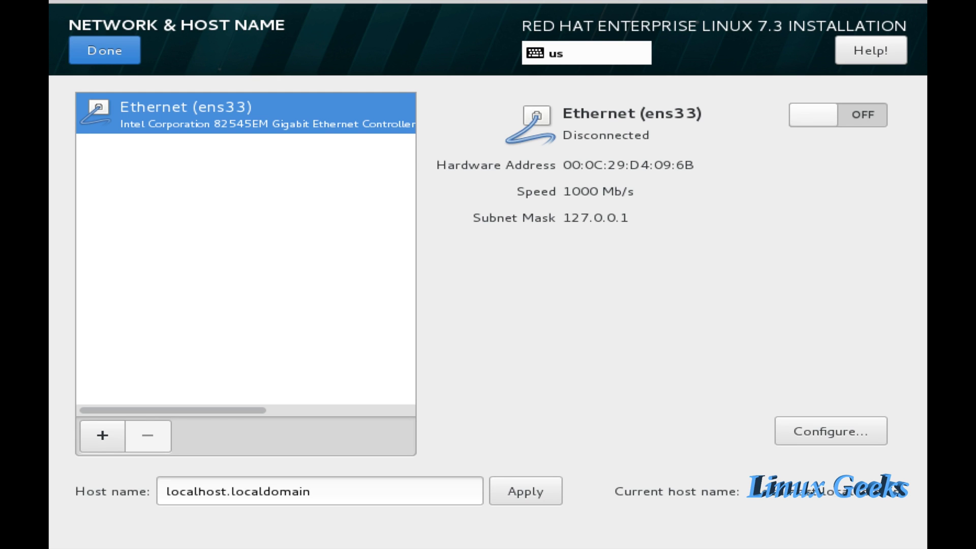
click(813, 115)
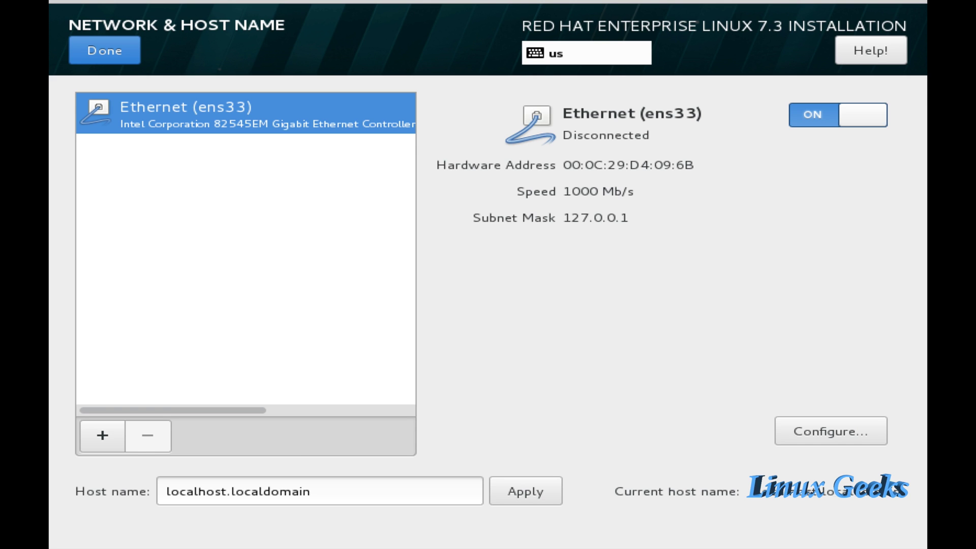
triple_click(238, 491)
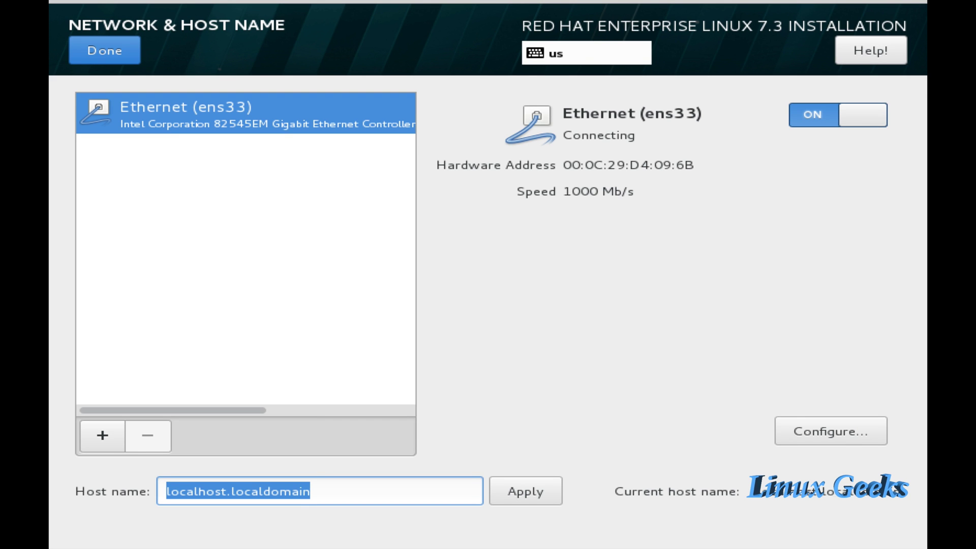
text(rhel7)
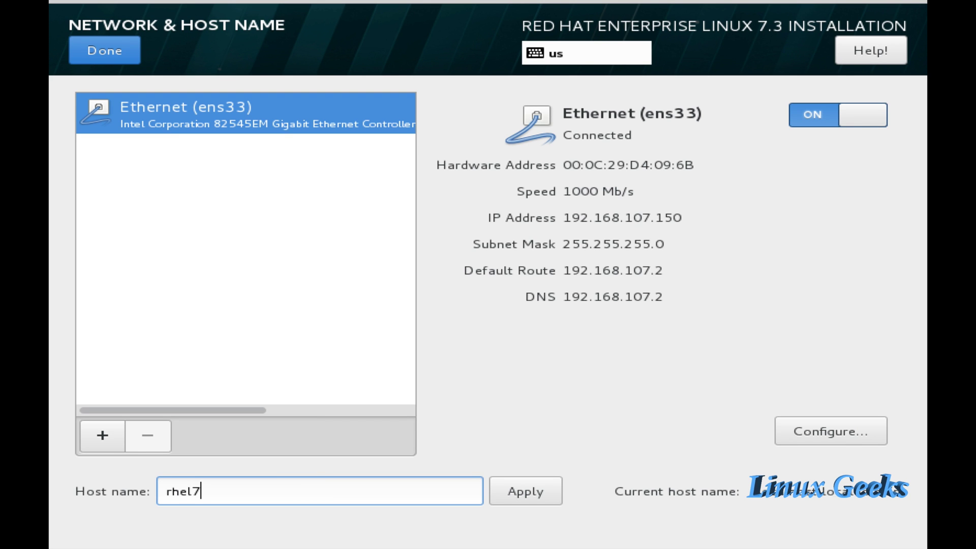
text(full.linuxgee)
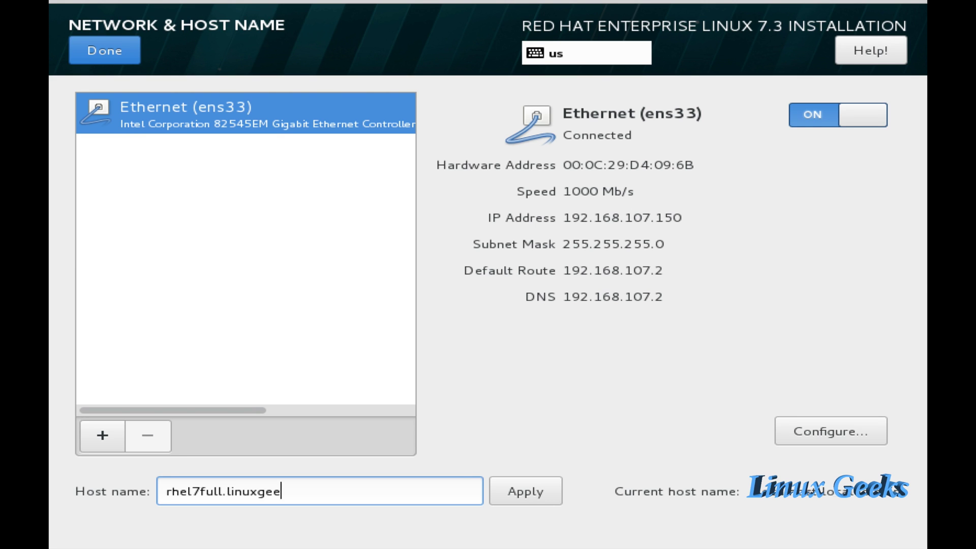
text(kvideos.com)
click(830, 430)
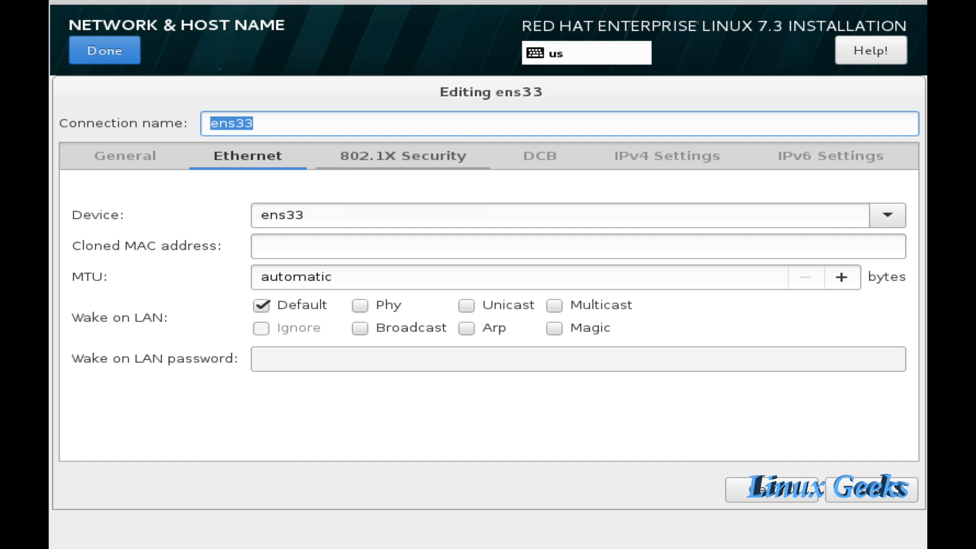
- Enable automatic connection for ens33 in its General settings and save
click(125, 155)
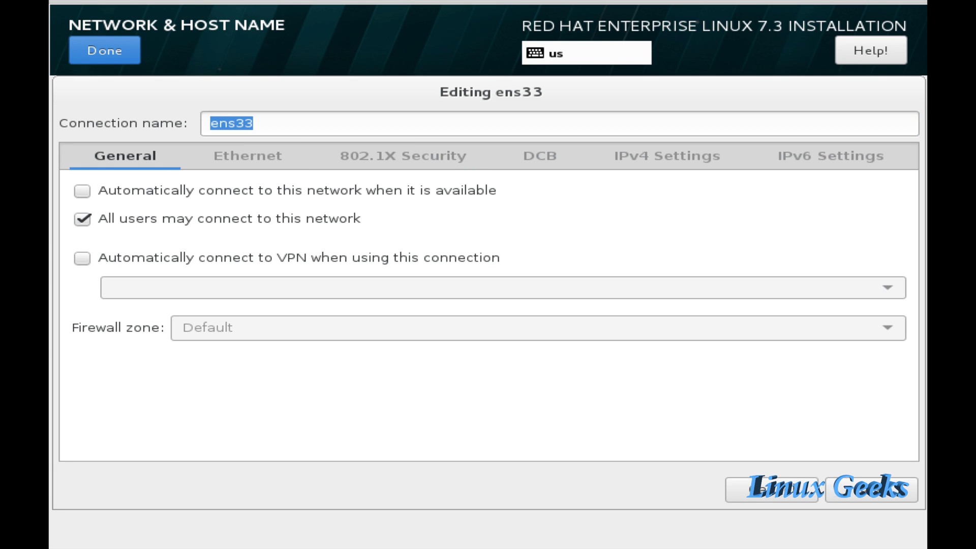
click(82, 191)
click(666, 155)
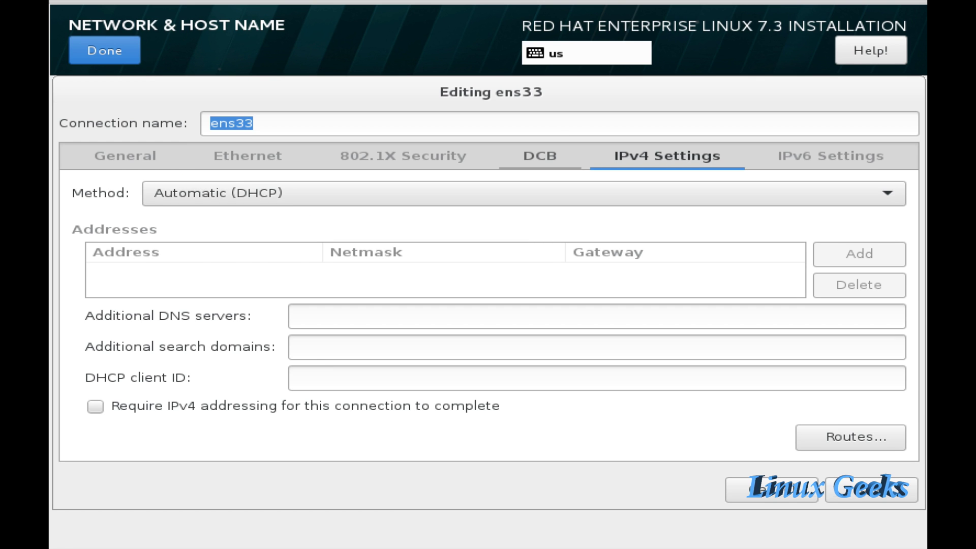
click(125, 155)
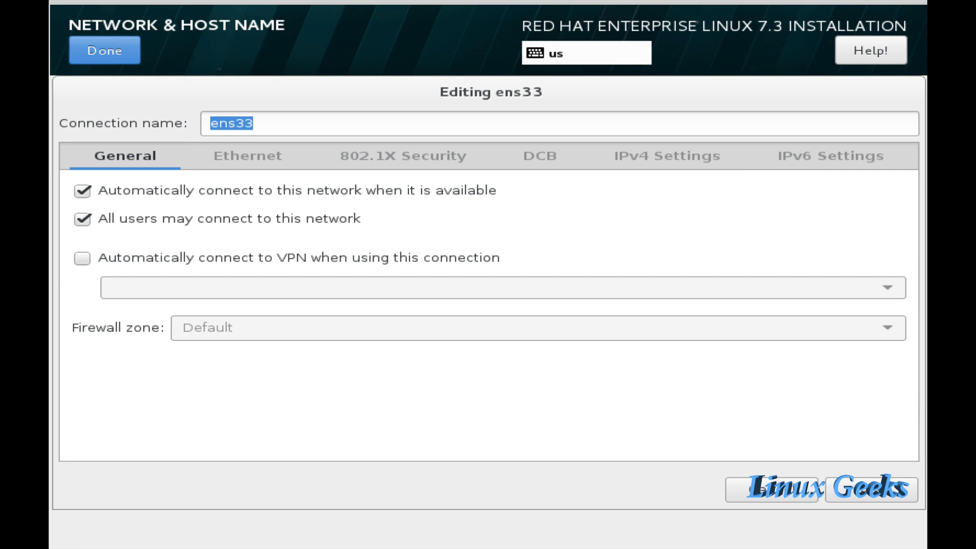
key(Return)
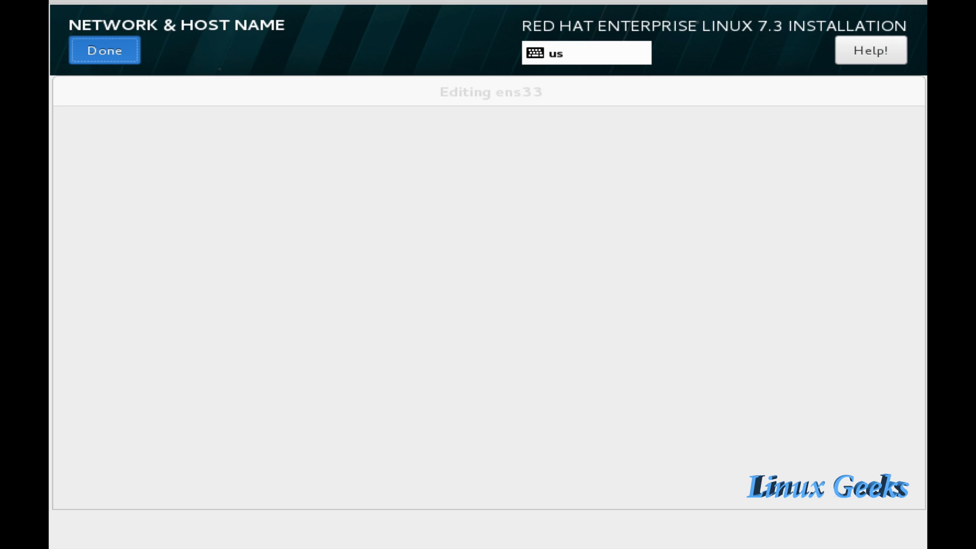
key(Return)
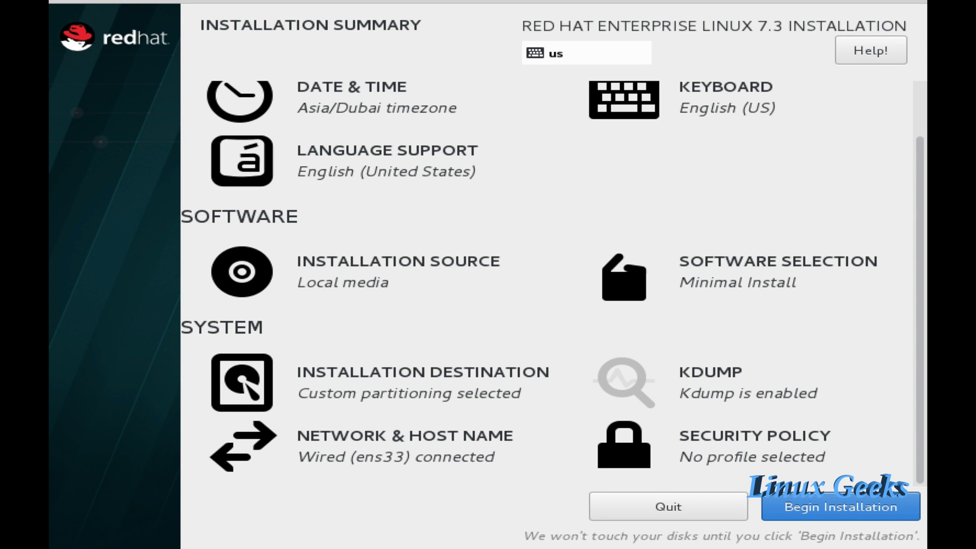
- Reopen the ens33 settings, re-check automatic connection on the General tab, and save
key(alt+n)
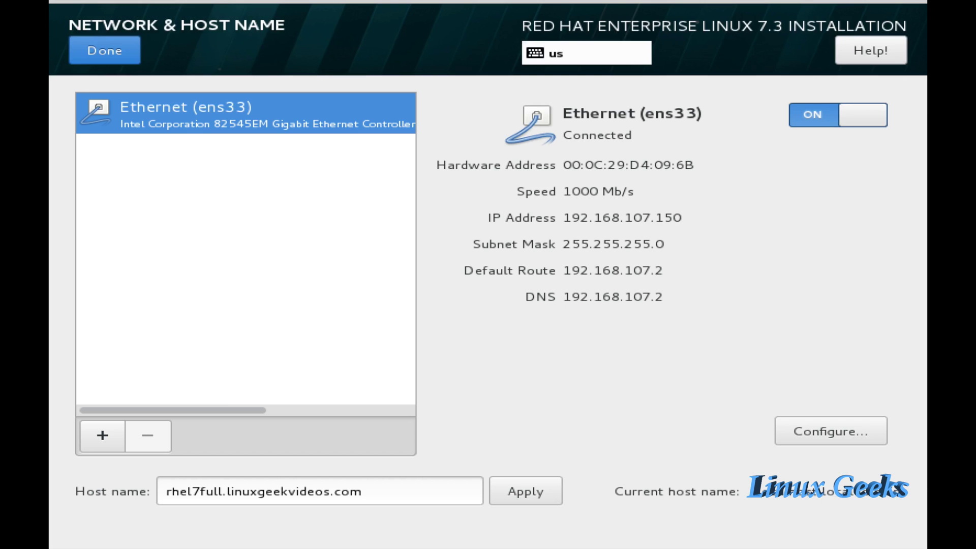
key(Tab)
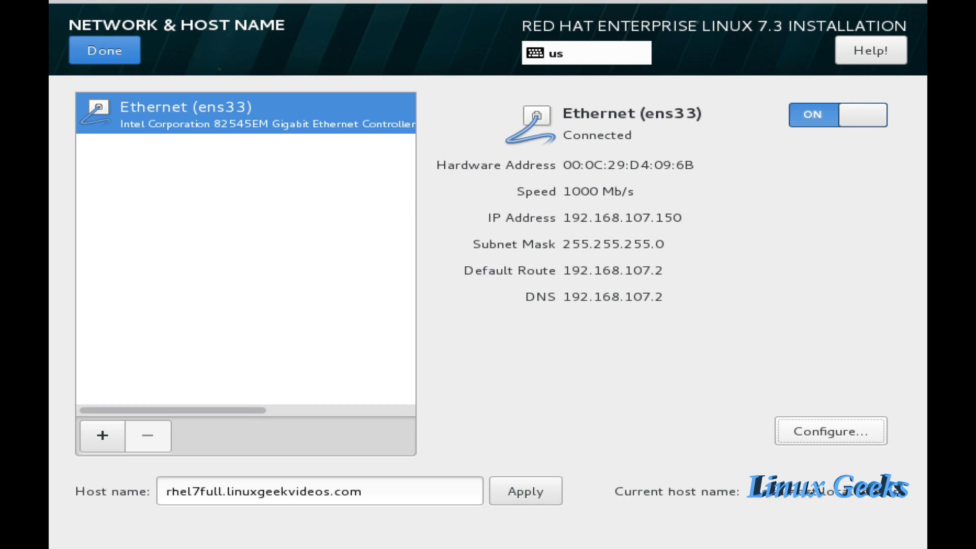
key(Return)
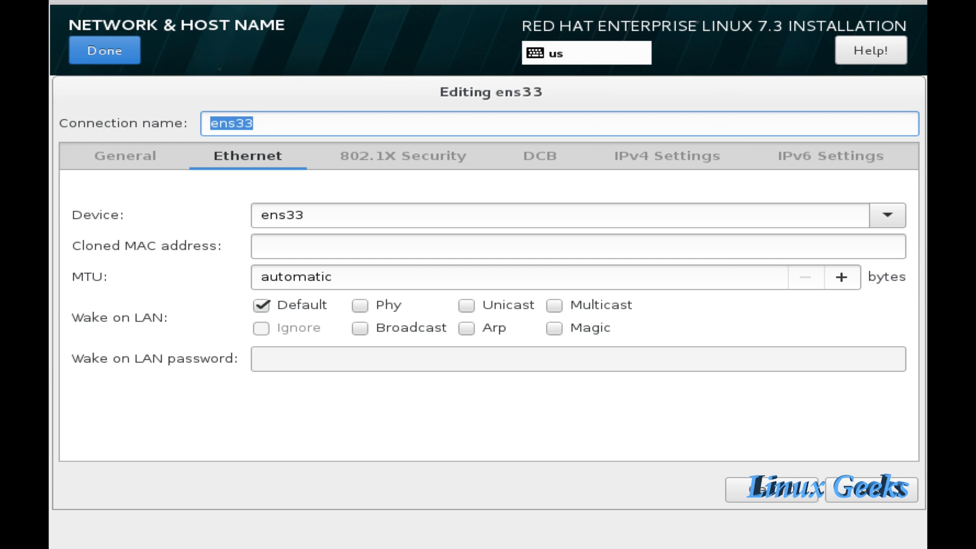
key(ctrl+Page_Up)
key(Tab)
key(space)
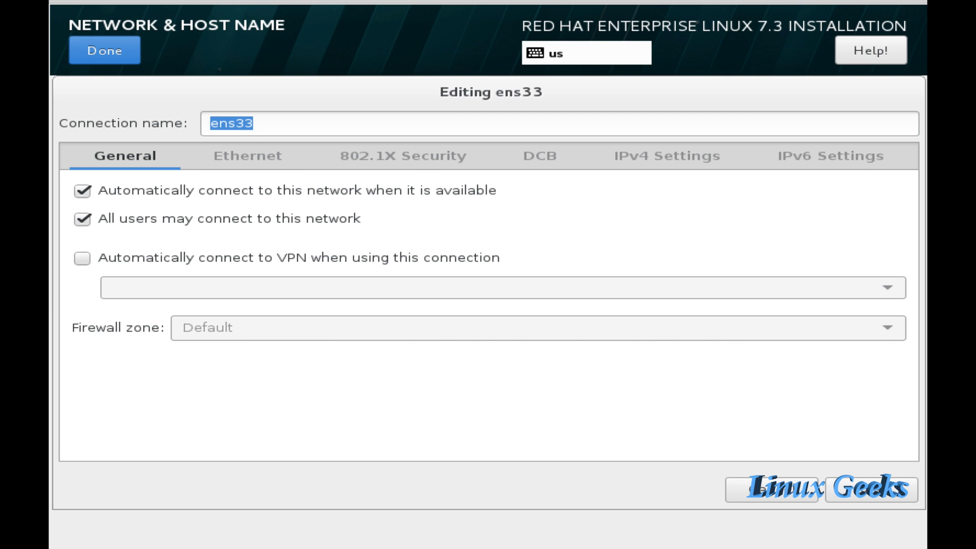
key(Tab)
key(Return)
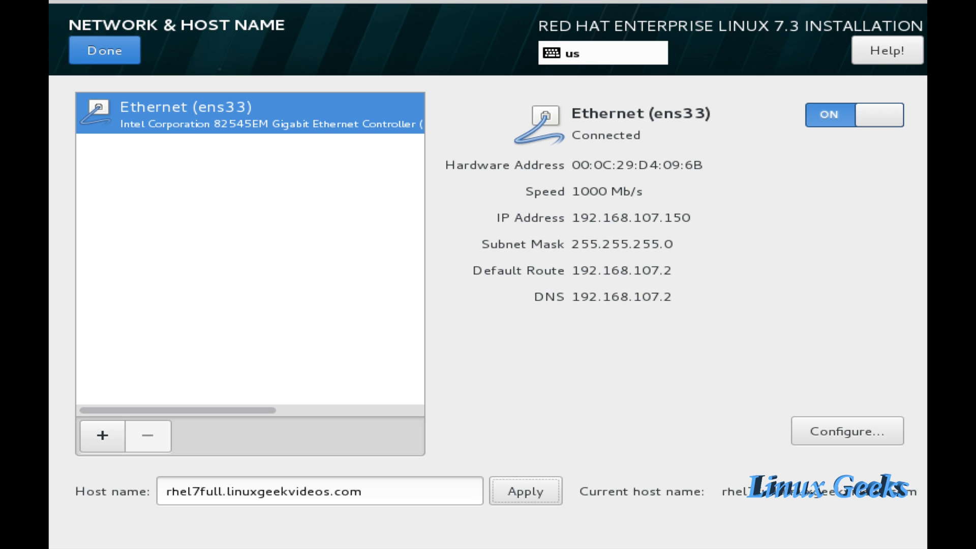
- Finish the network settings and switch Apply security policy off
key(Tab)
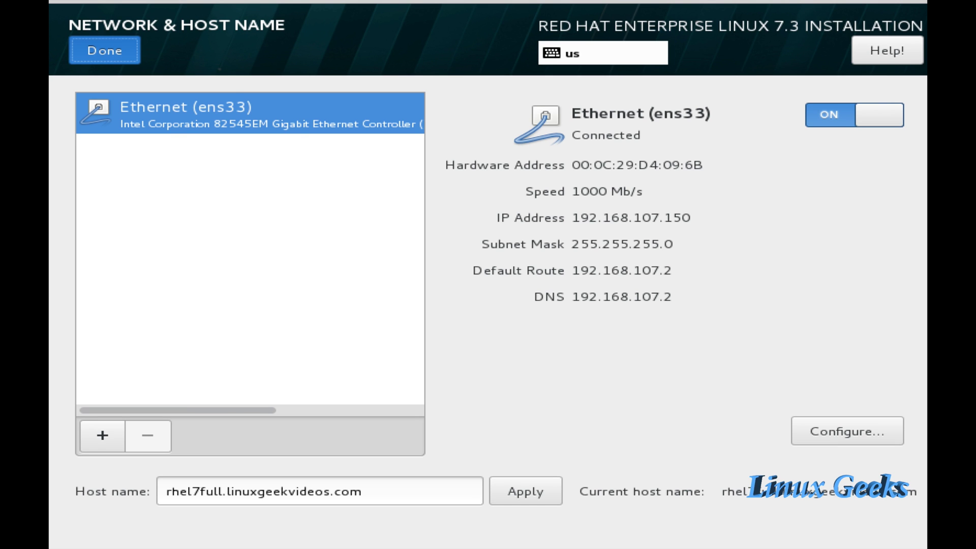
key(Return)
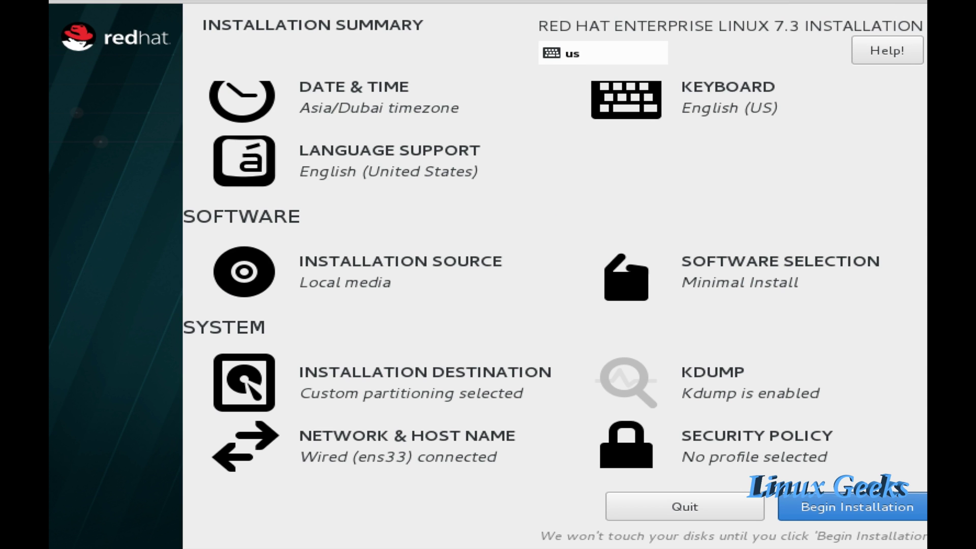
key(Return)
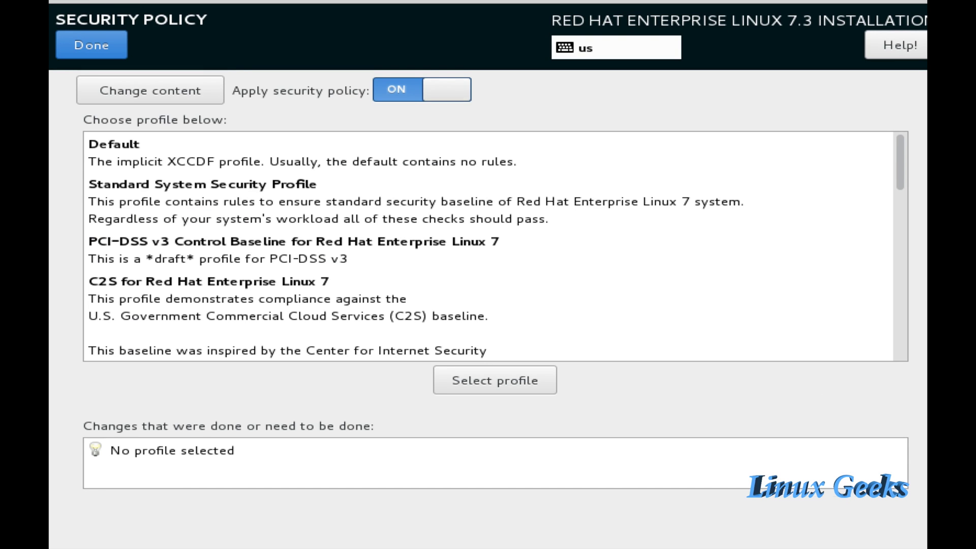
key(space)
- Return to the installation summary and begin the installation
key(shift+Tab)
key(shift+Tab)
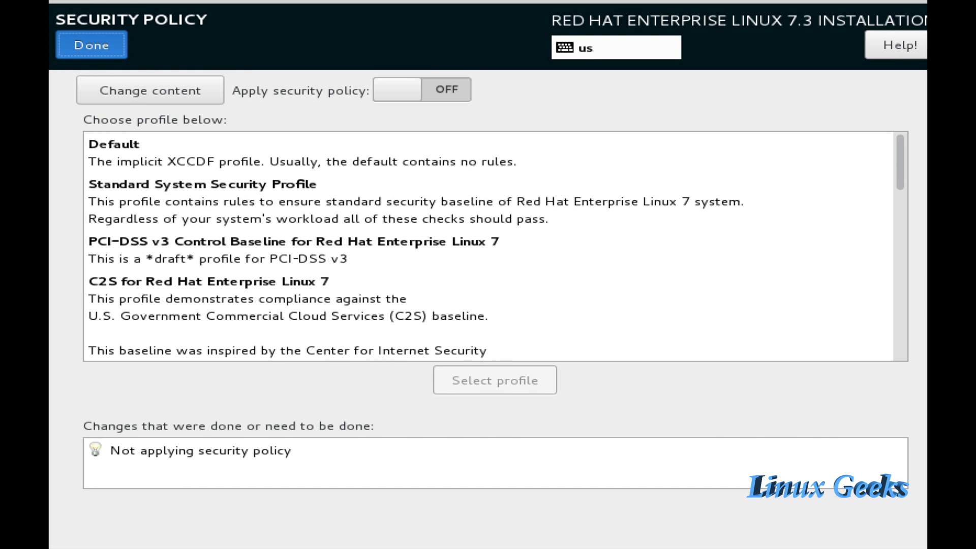
key(Return)
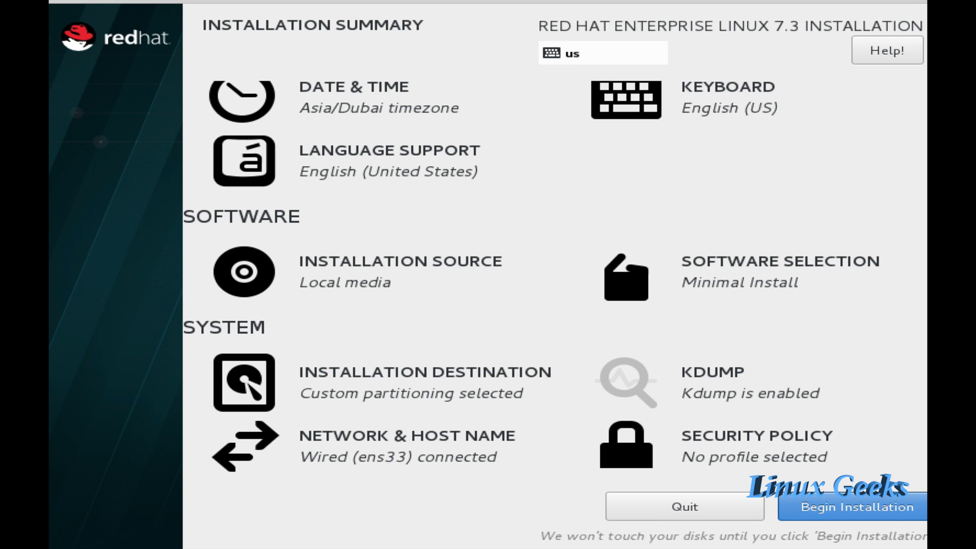
key(Return)
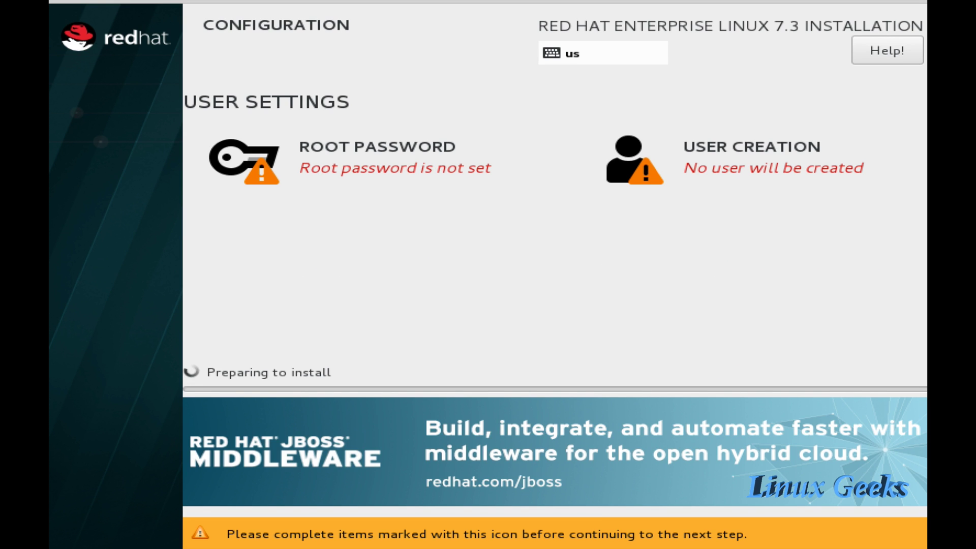
- Enter and confirm the root password, fixing the mismatched confirmation, and accept it
key(Return)
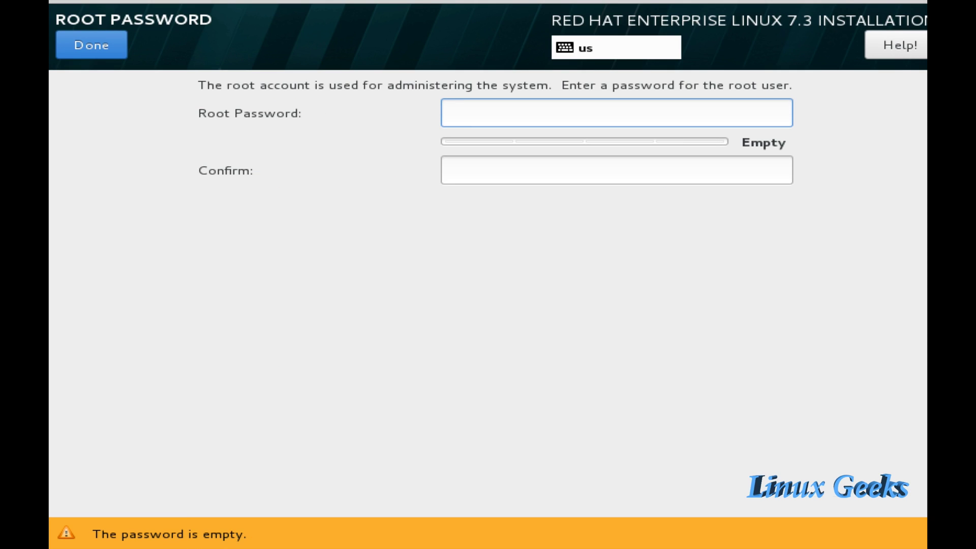
text(redhat)
key(Tab)
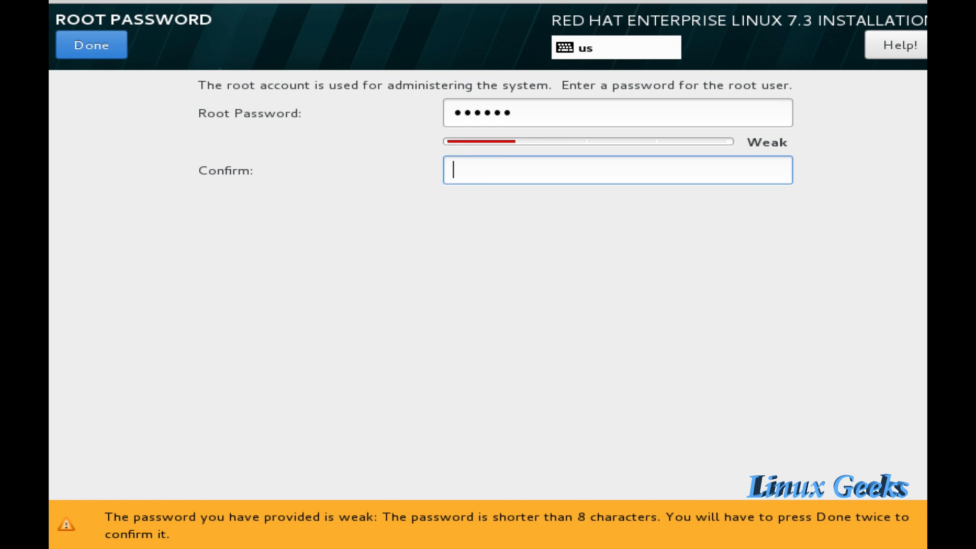
text(redhat)
key(BackSpace)
key(BackSpace)
key(BackSpace)
key(BackSpace)
key(BackSpace)
key(BackSpace)
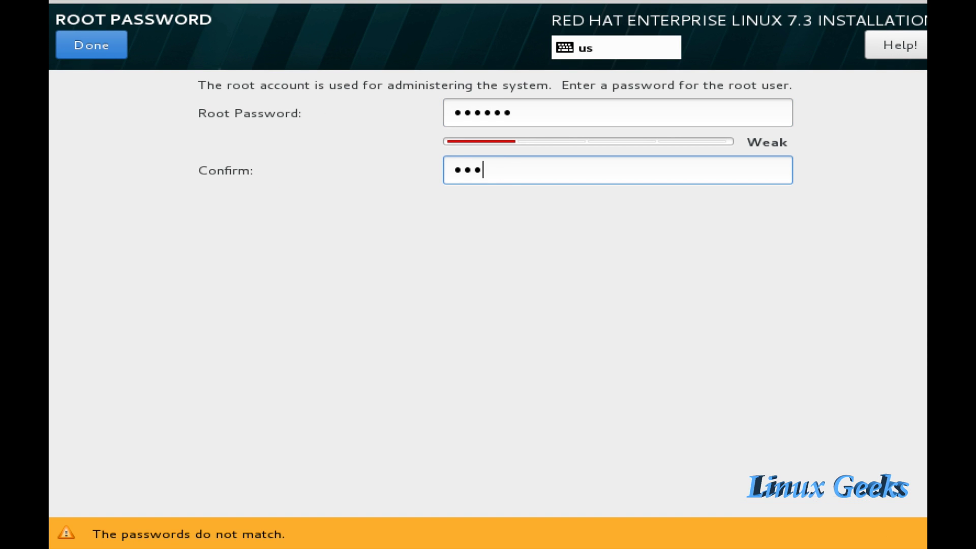
text(redhat)
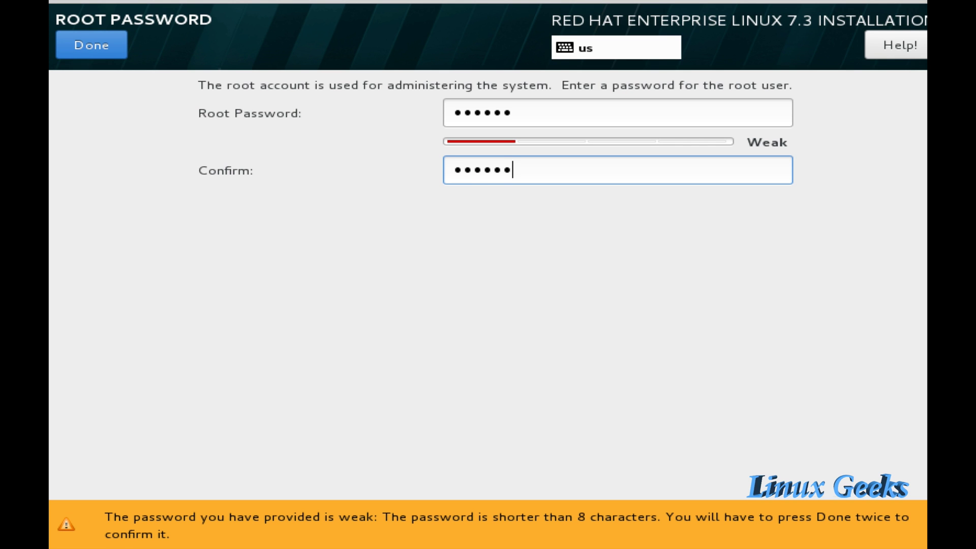
key(Return)
key(Return)
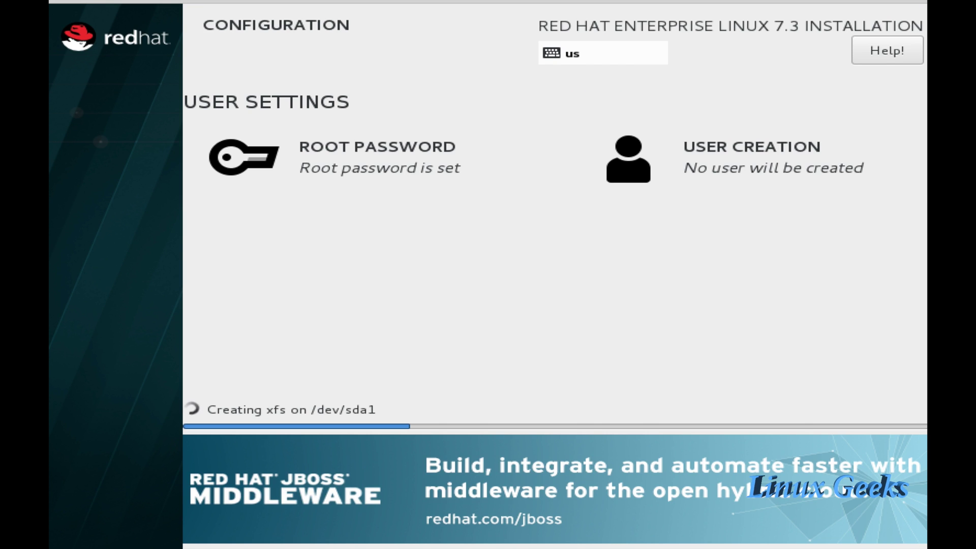
key(Return)
- Create user 'sysadmin' and make it an administrator
text(sysadmin)
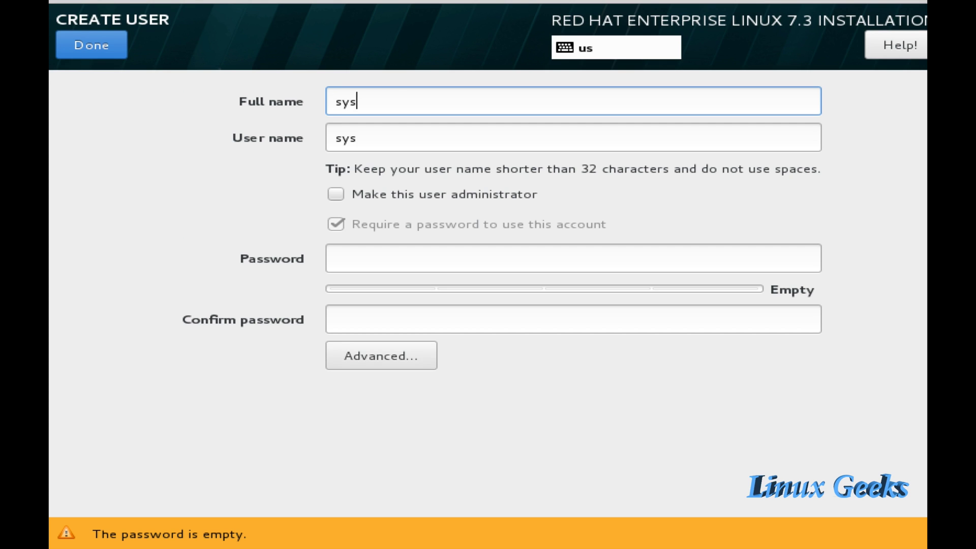
key(Tab)
key(Tab)
key(space)
key(Tab)
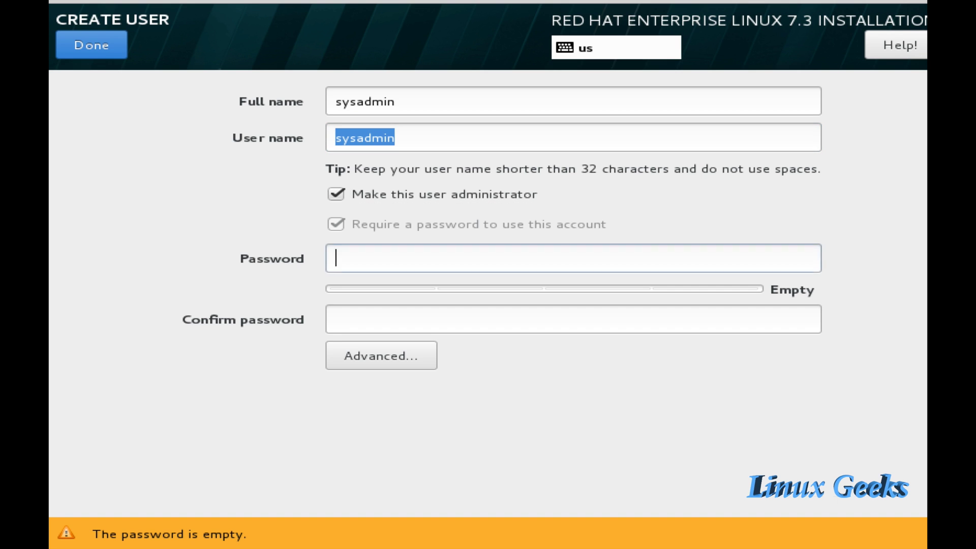
key(Tab)
- Give the new user a password, confirm it, and accept the weak password
click(335, 258)
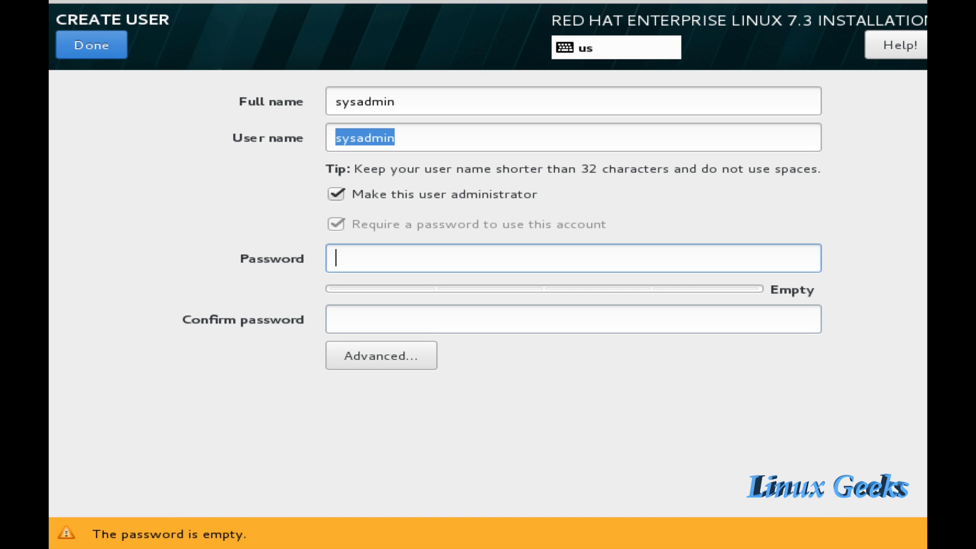
text(redhat)
key(Tab)
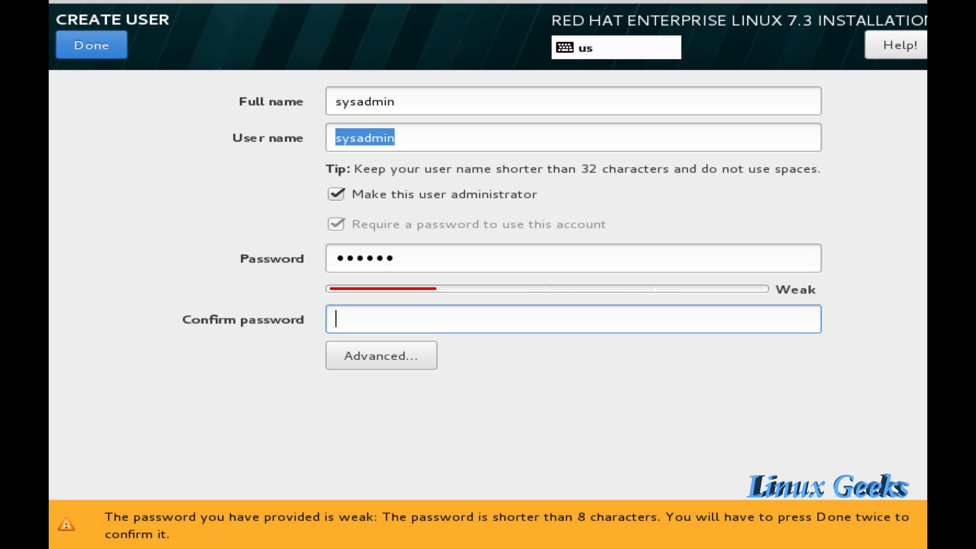
text(redhat)
click(91, 44)
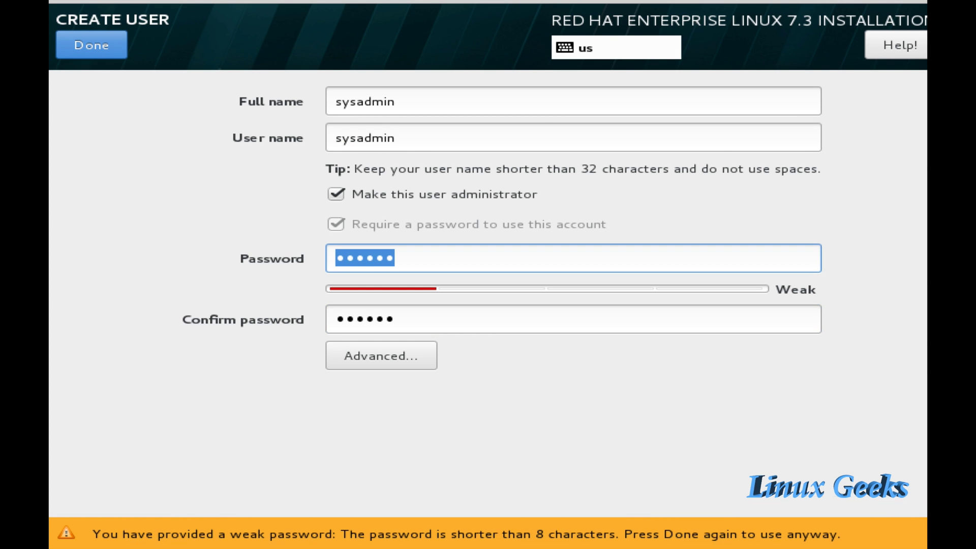
click(91, 44)
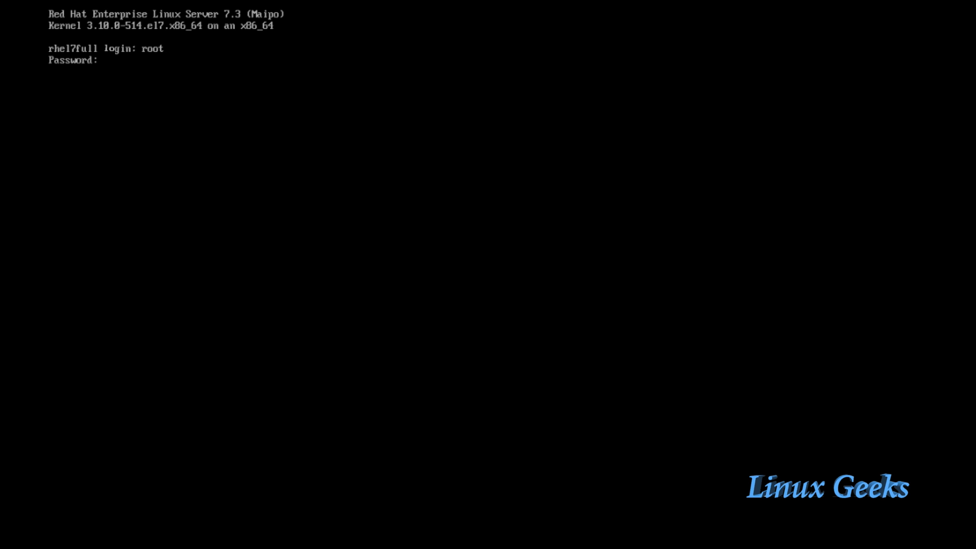
key(Return)
- Log in as root and run uptime and df -h
key(Return)
key(Return)
key(Return)
text(uptime)
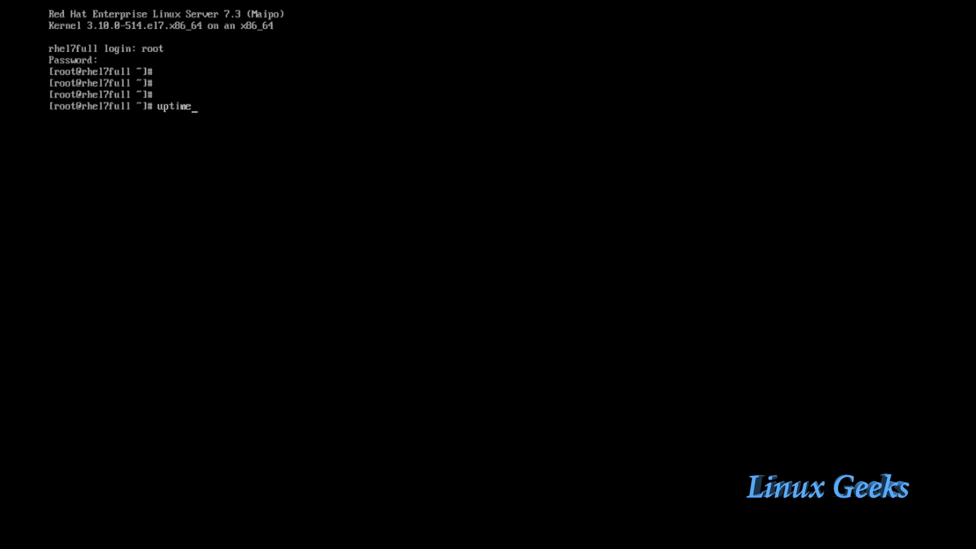
key(Return)
key(Return)
key(Return)
text(df -h)
key(Return)
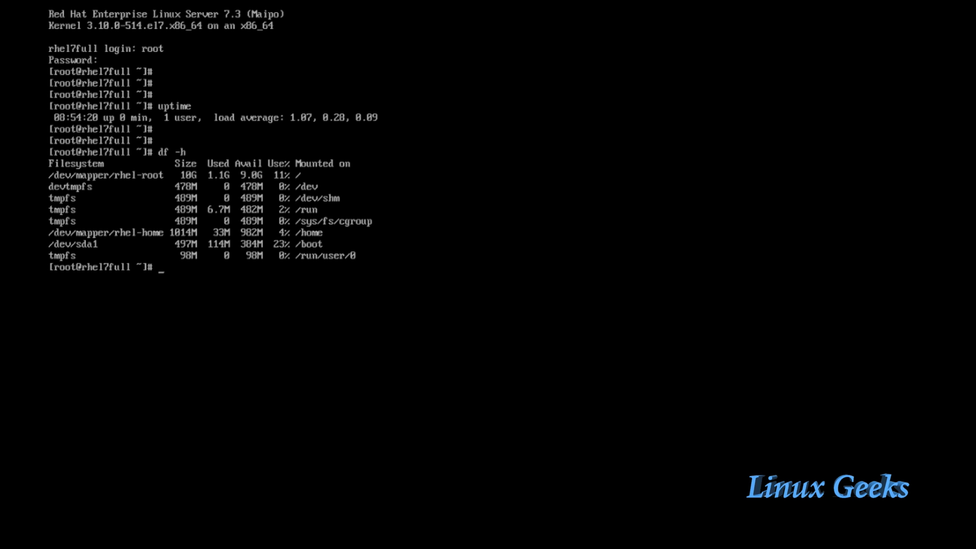
- Add a few empty prompt lines, erasing a mistyped 'exitni' command
key(Return)
key(Return)
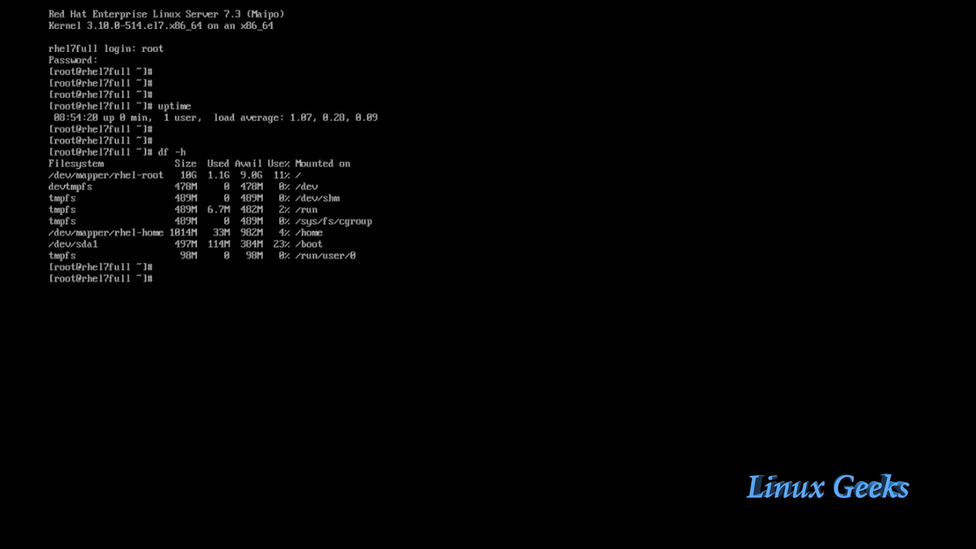
text(exitni)
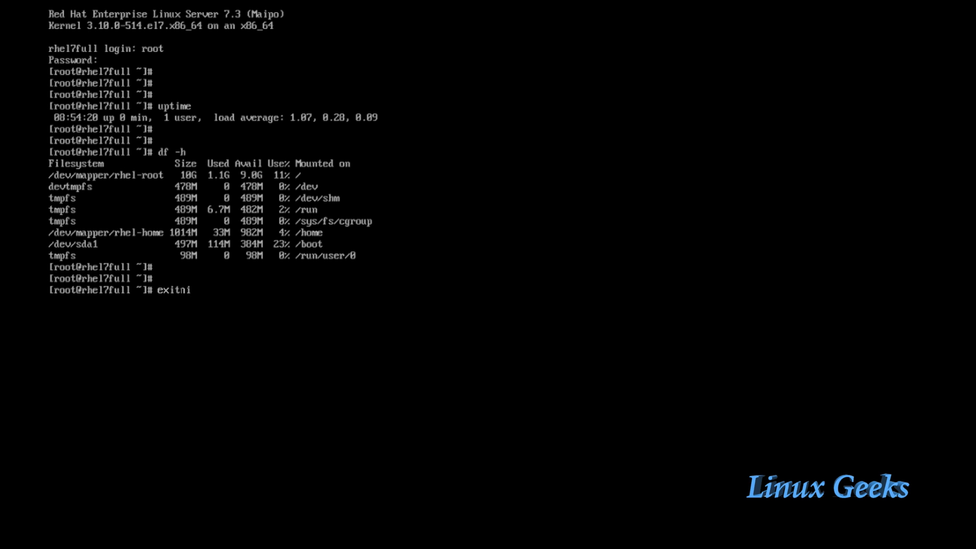
key(BackSpace)
key(BackSpace)
key(BackSpace)
key(BackSpace)
key(BackSpace)
key(BackSpace)
key(Return)
key(Return)
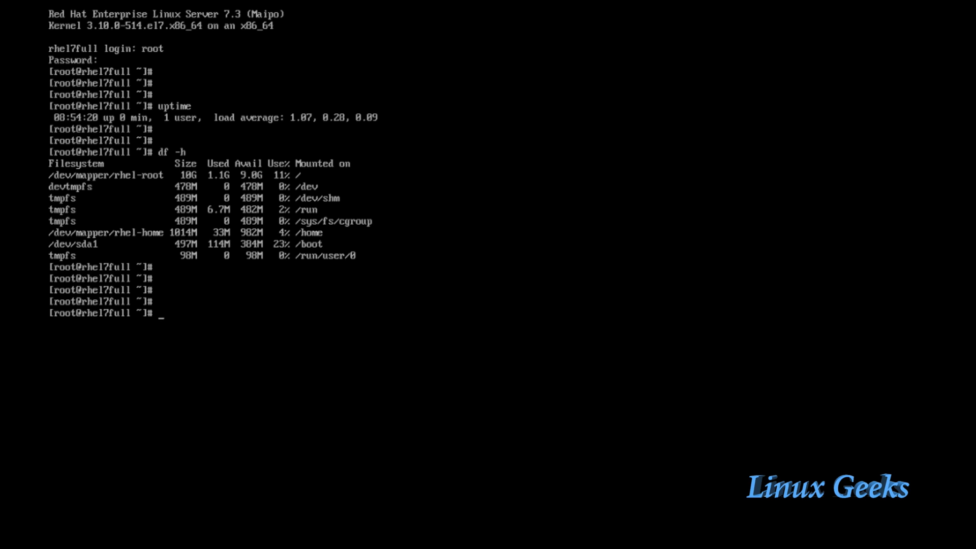